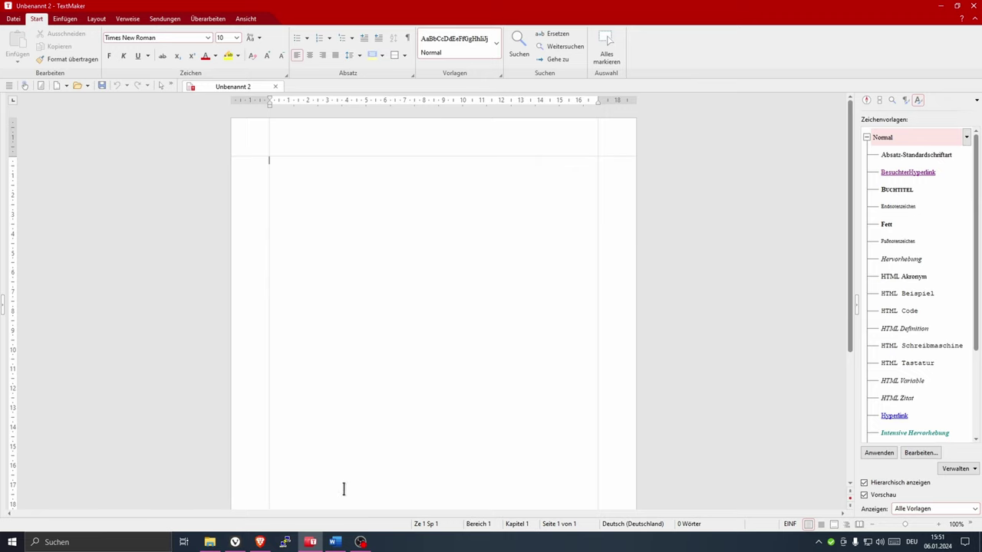
# Step: Bring Word's blank Dokument2 forward, view its Entwurf design styles, then open the start page
pyautogui.click(335, 542)
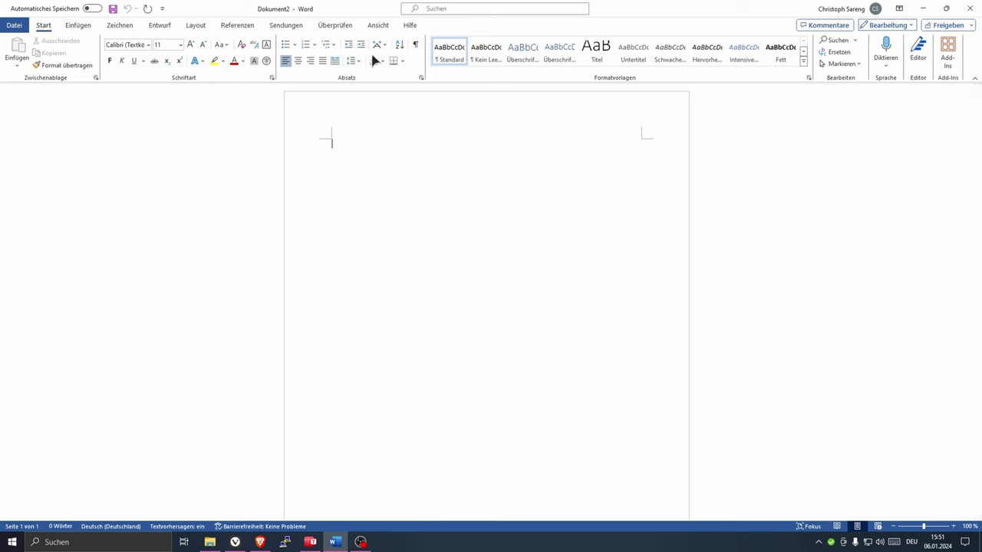
pyautogui.click(923, 9)
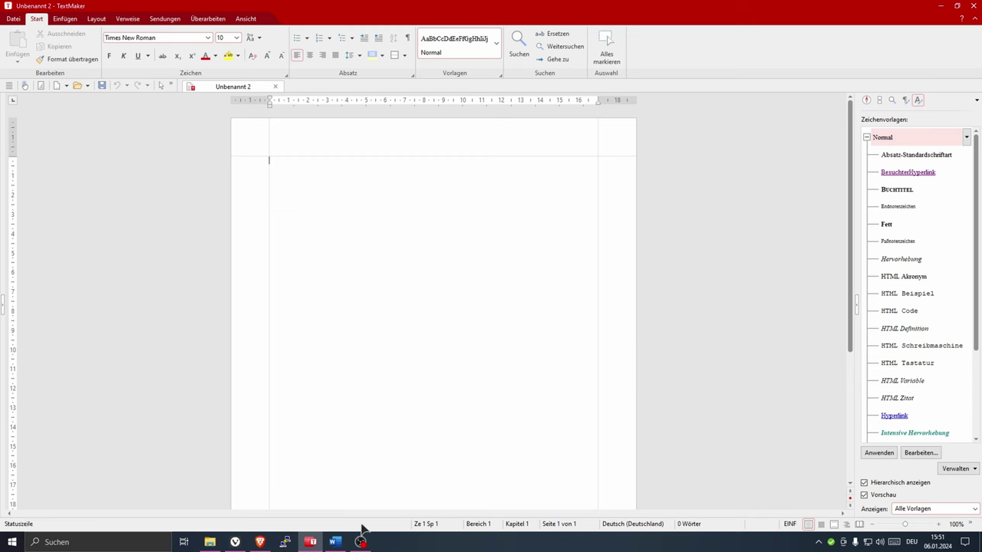
pyautogui.click(334, 542)
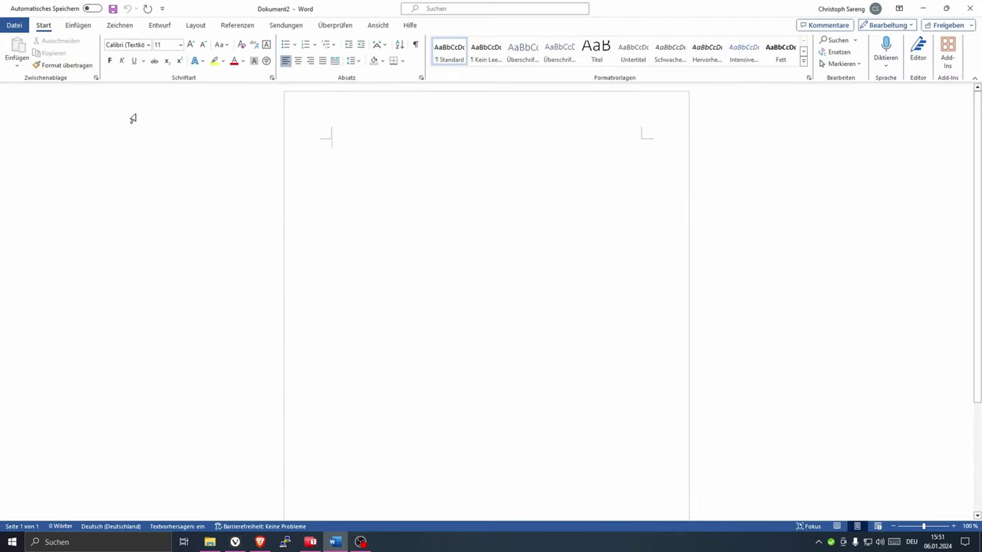
pyautogui.click(163, 27)
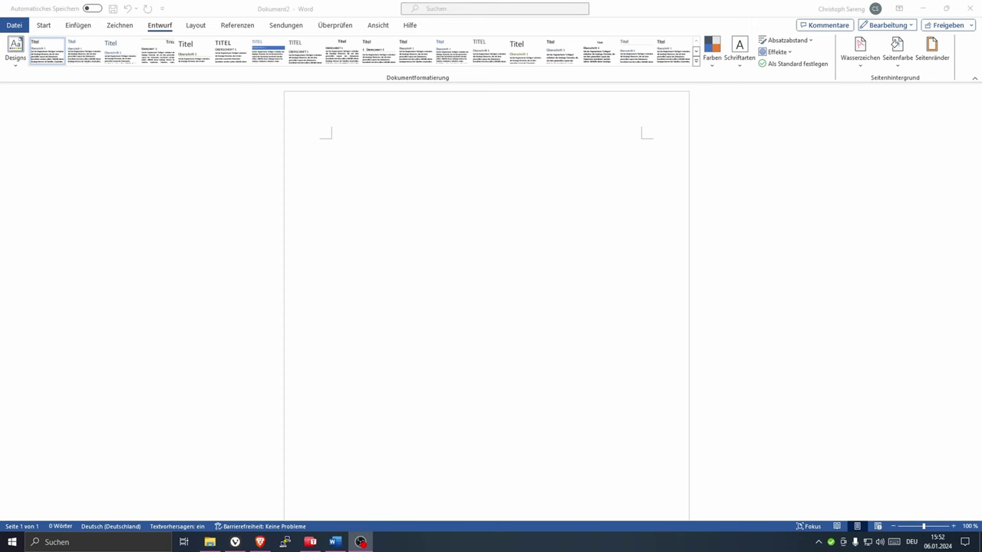
pyautogui.click(15, 26)
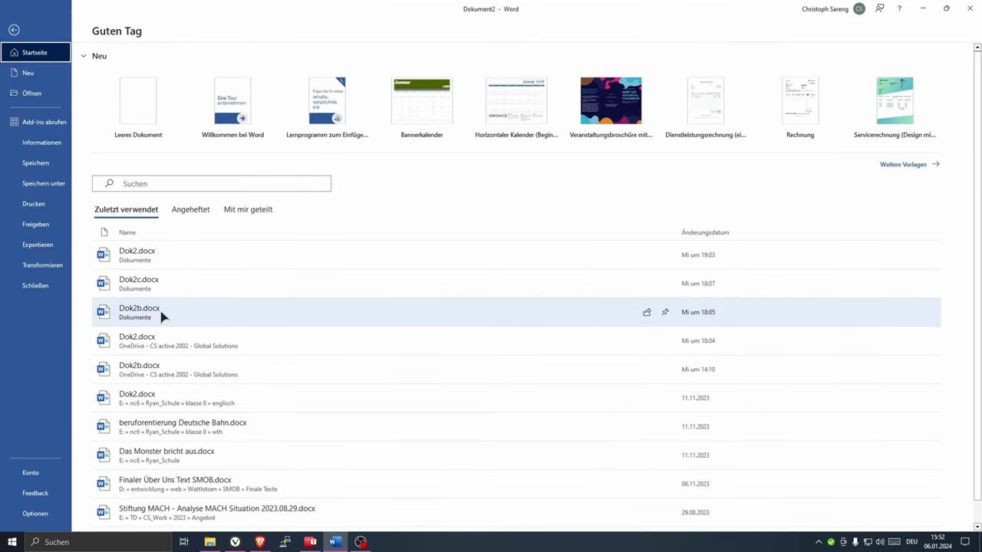
# Step: Open Dok2b.docx from Word's recently used documents list
pyautogui.click(146, 317)
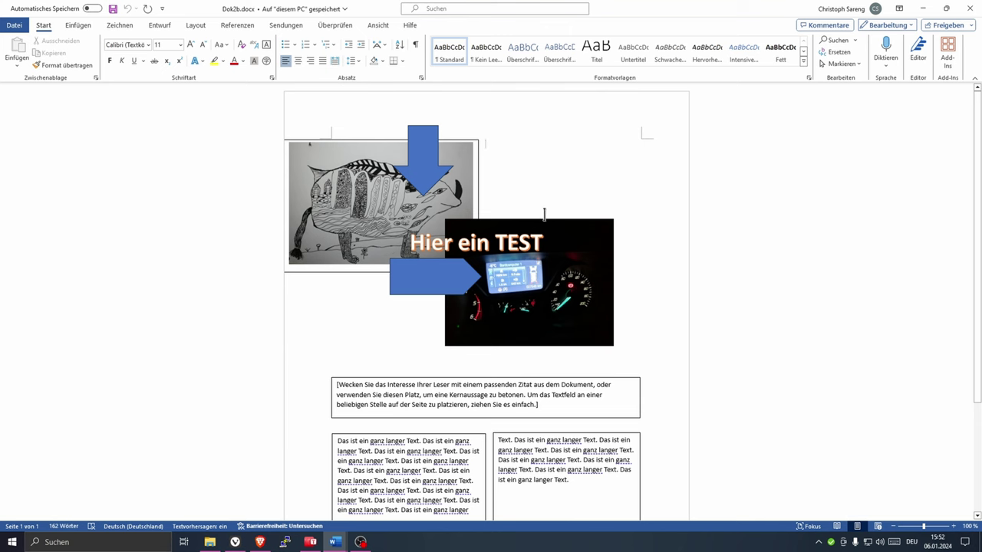
# Step: Inspect the dashboard picture, the quote and right-hand text boxes, and the 'Hier ein TEST' box
pyautogui.click(571, 365)
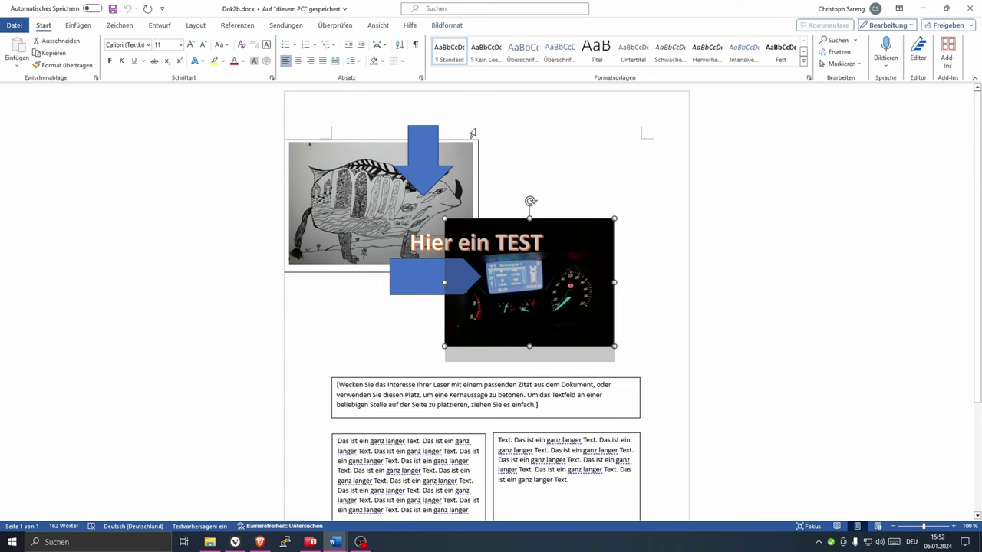
pyautogui.click(607, 394)
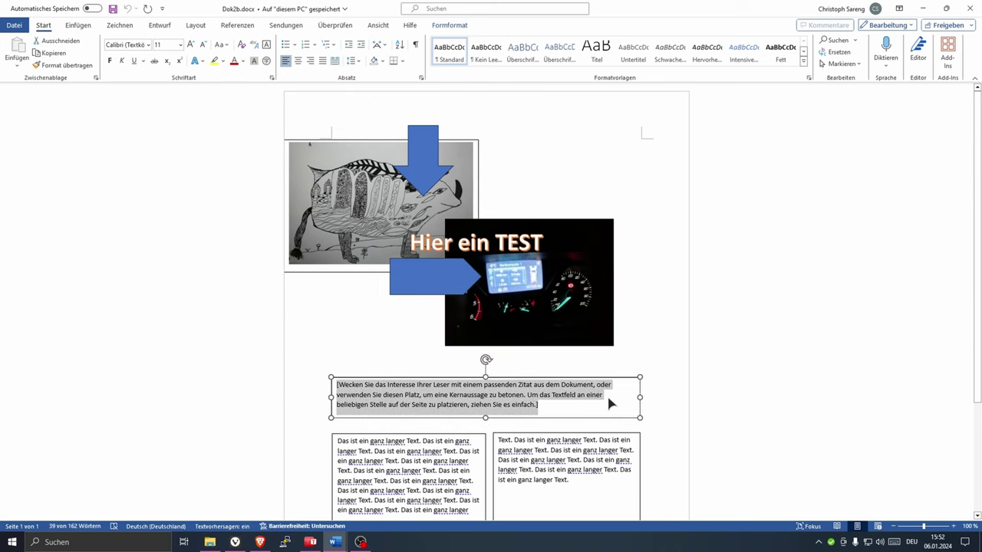
pyautogui.click(621, 462)
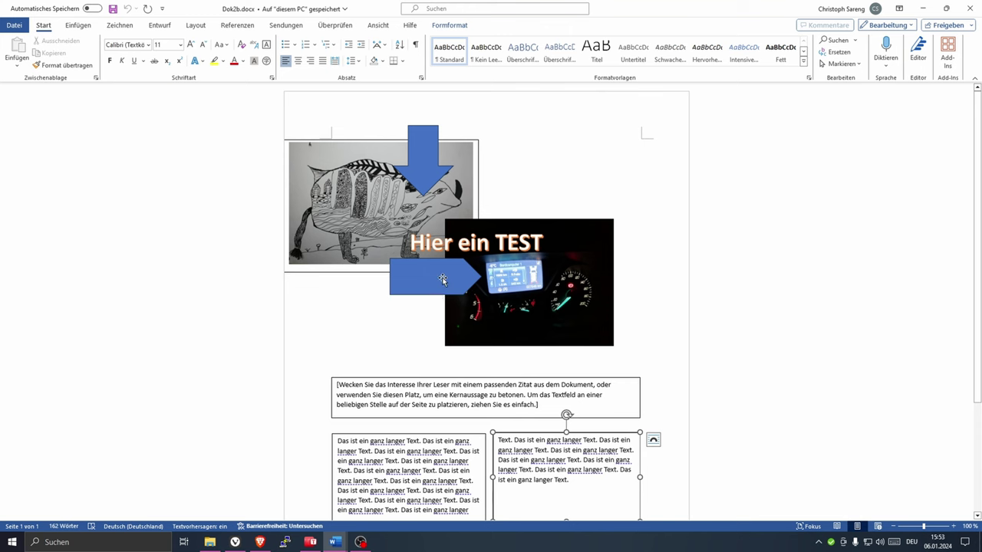
pyautogui.click(517, 241)
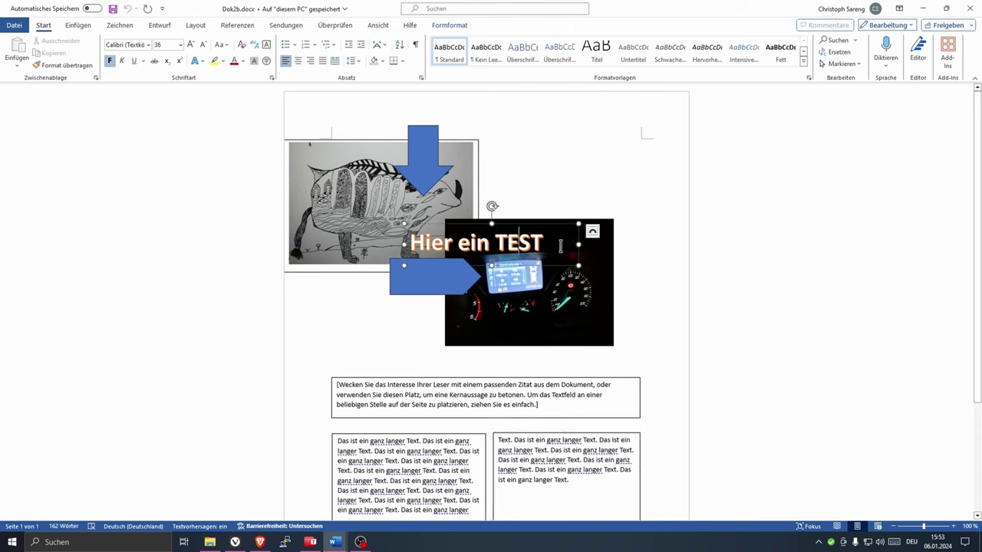
# Step: Browse Word's WordArt style gallery, then return to TextMaker's blank Unbenannt 2 document
pyautogui.click(78, 25)
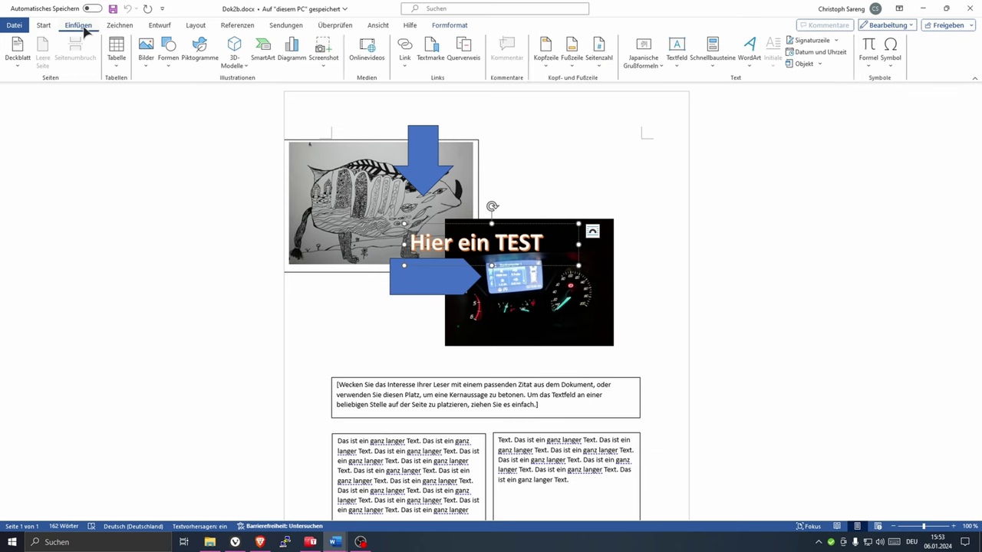
pyautogui.click(749, 62)
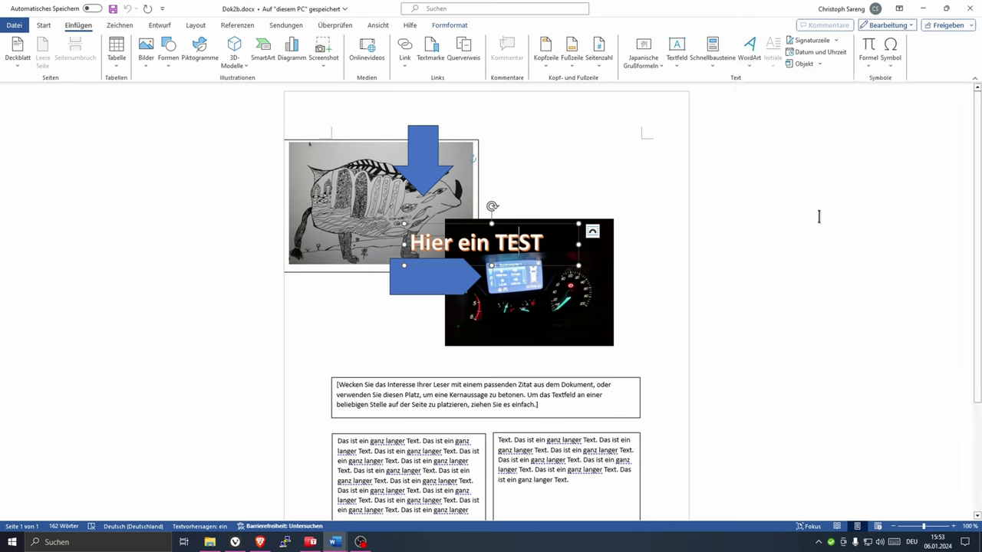
pyautogui.click(310, 542)
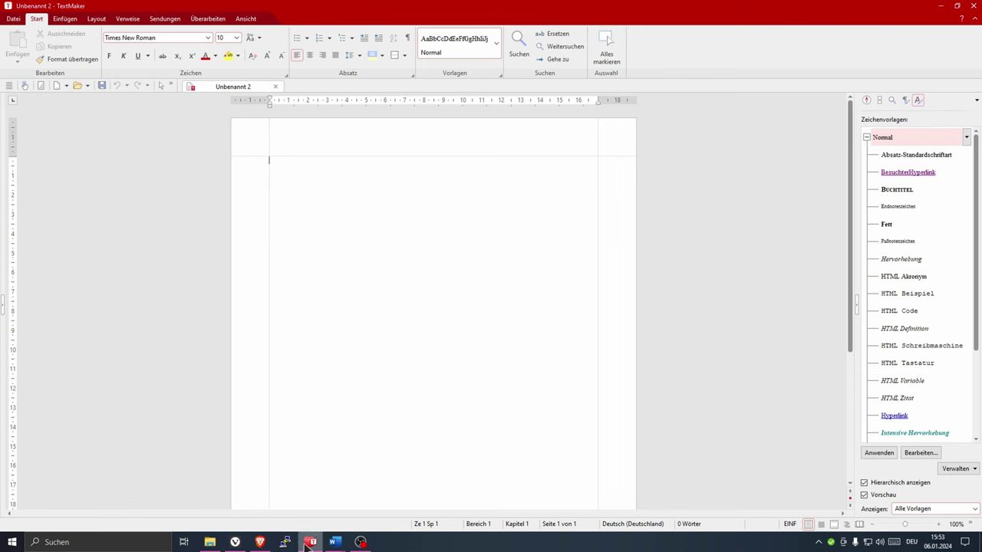
# Step: Open Dok2.docx in TextMaker from the Datei > Öffnen recent-files list
pyautogui.click(14, 19)
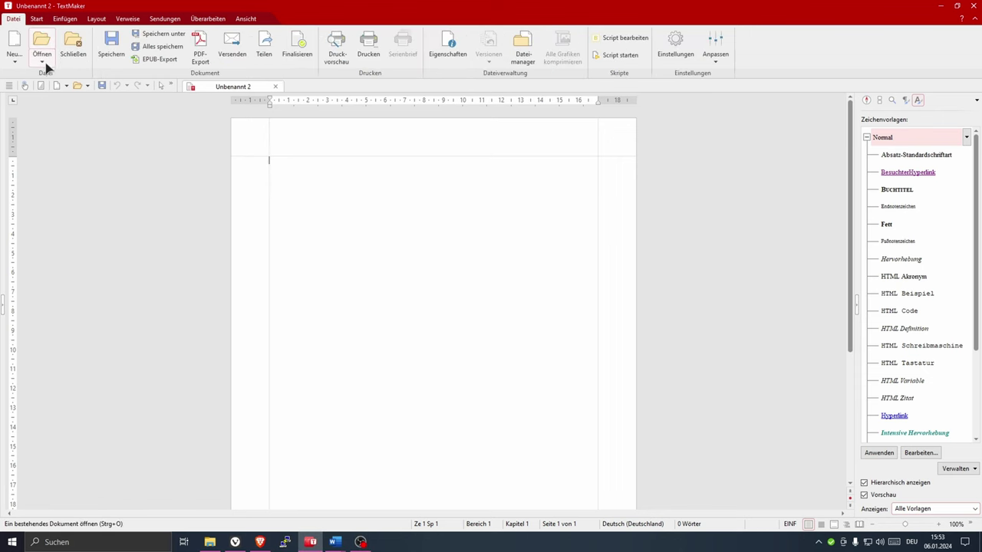
pyautogui.click(44, 66)
pyautogui.click(69, 113)
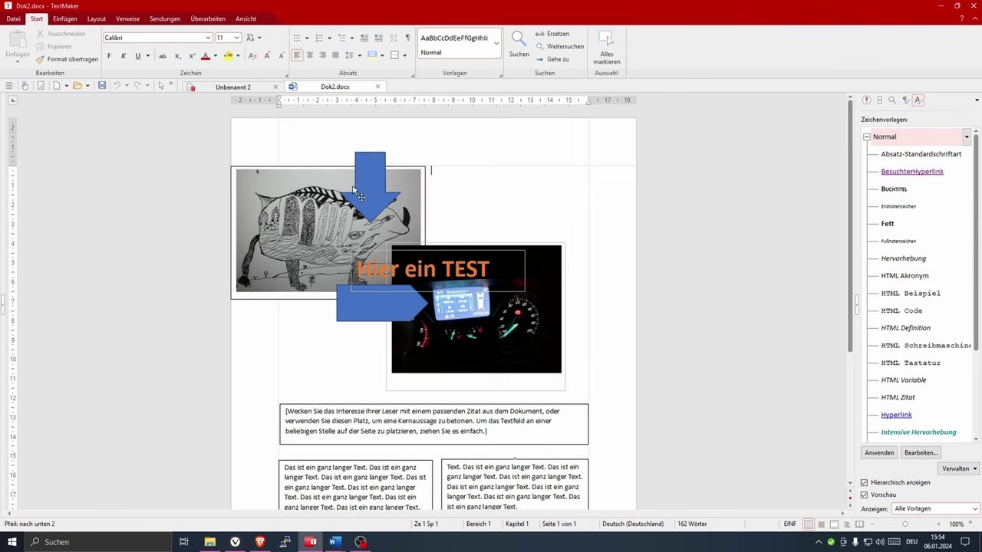
# Step: Glance at Word's Dok2b.docx for comparison, then return to Dok2.docx in TextMaker
pyautogui.moveTo(345, 541)
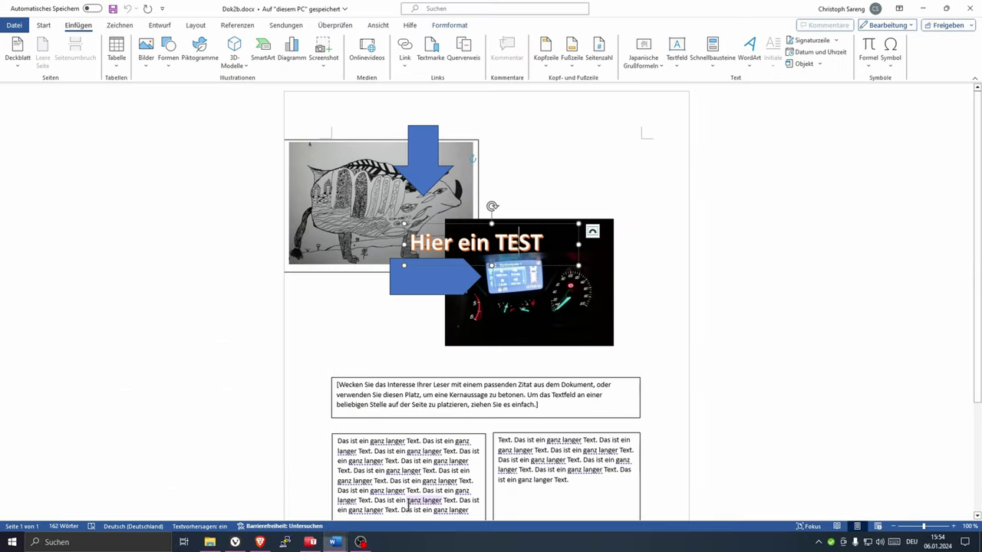
pyautogui.click(410, 494)
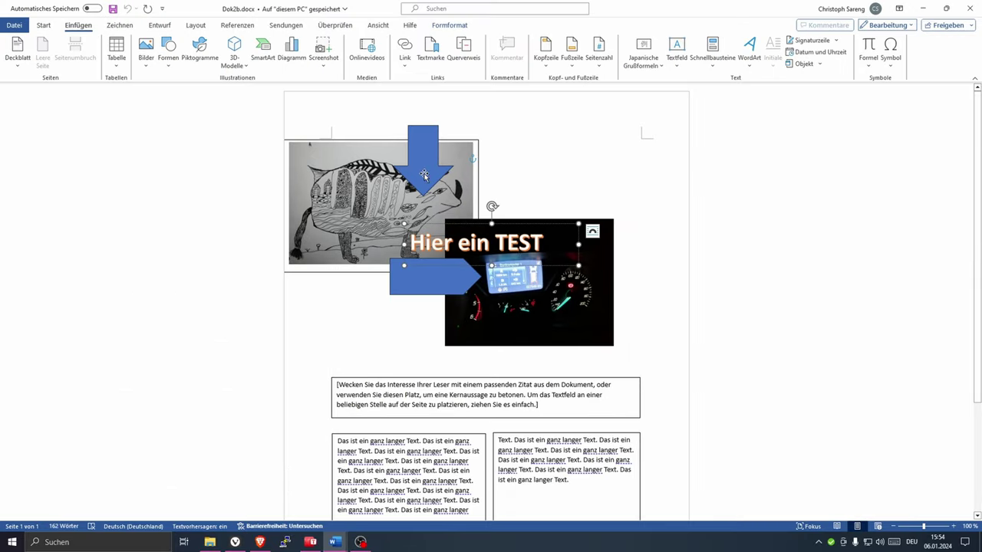
pyautogui.click(310, 541)
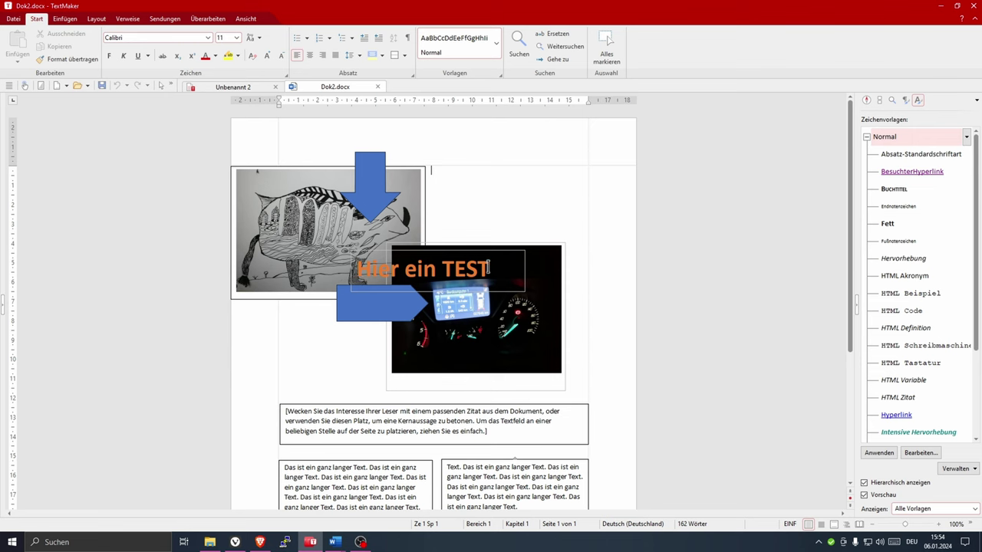
# Step: Edit and leave the 'Hier ein TEST' frame, return to the main text, and show the Einfügen ribbon
pyautogui.click(488, 268)
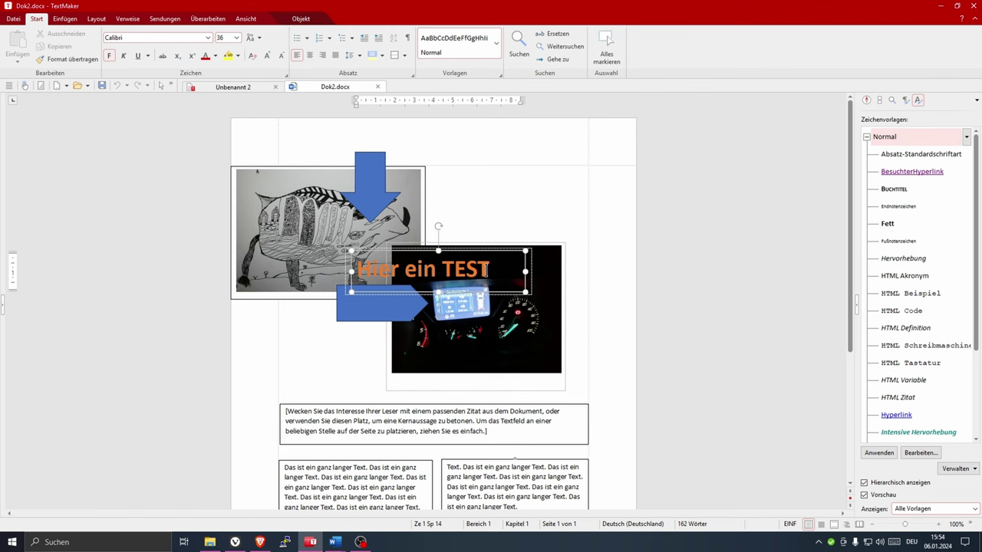
pyautogui.click(407, 314)
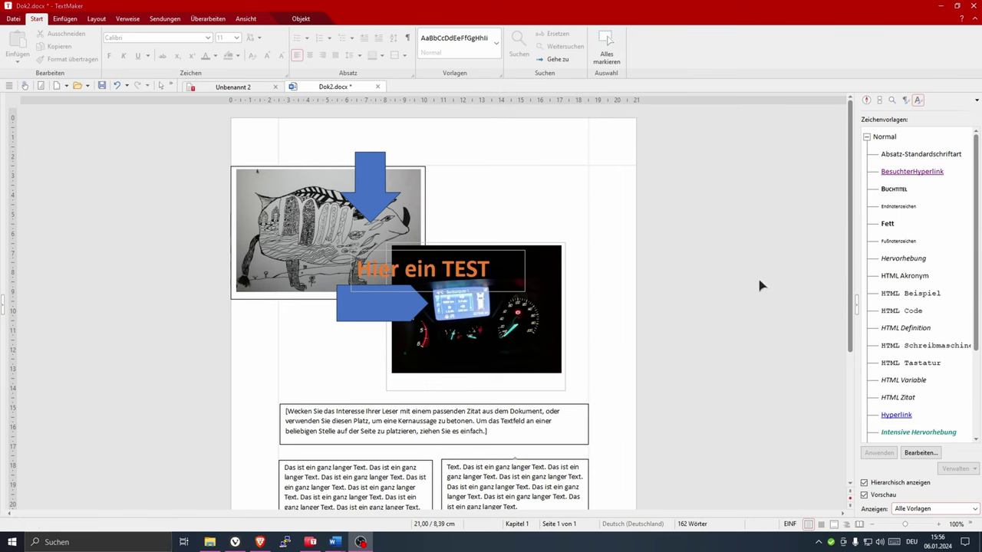
pyautogui.click(248, 374)
pyautogui.scroll(-4, 345, 448)
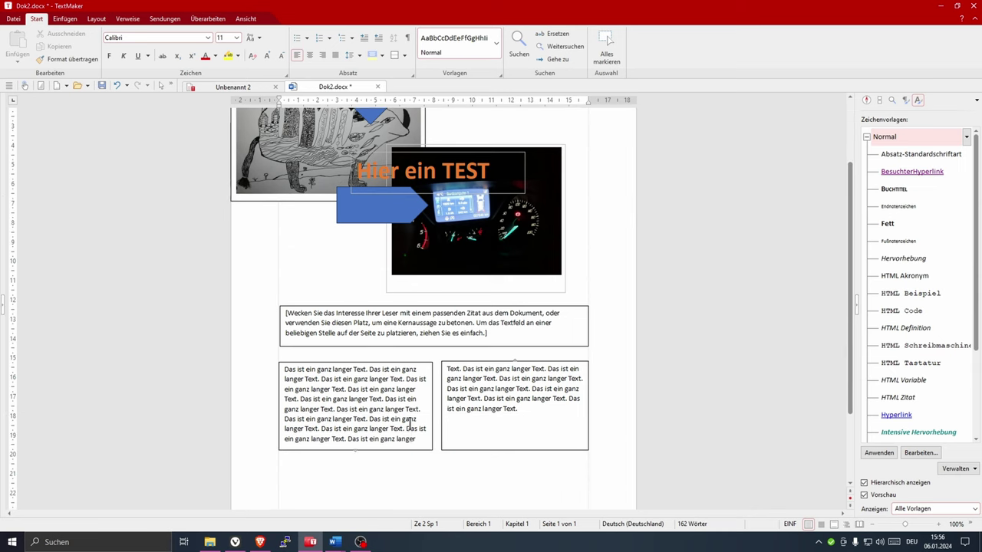
pyautogui.scroll(1, 455, 485)
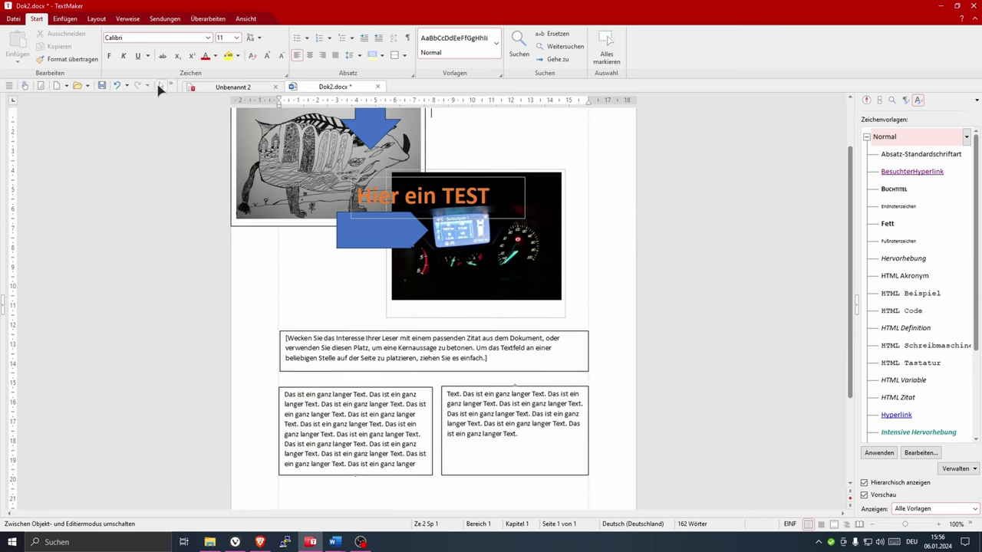
pyautogui.click(65, 19)
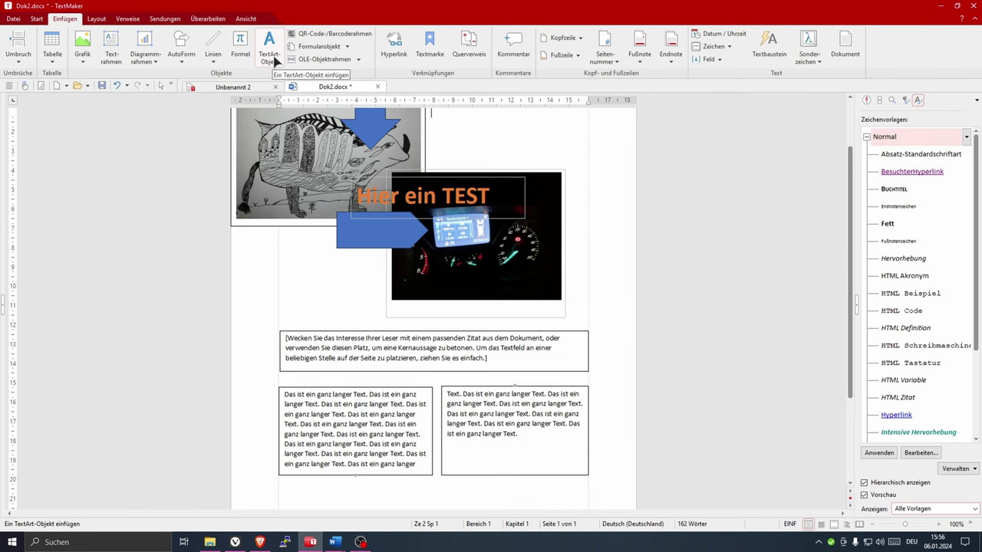
# Step: Compare Word's WordArt styles, then insert TextMaker's default 'SoftMaker' TextArt object
pyautogui.moveTo(334, 542)
pyautogui.click(381, 498)
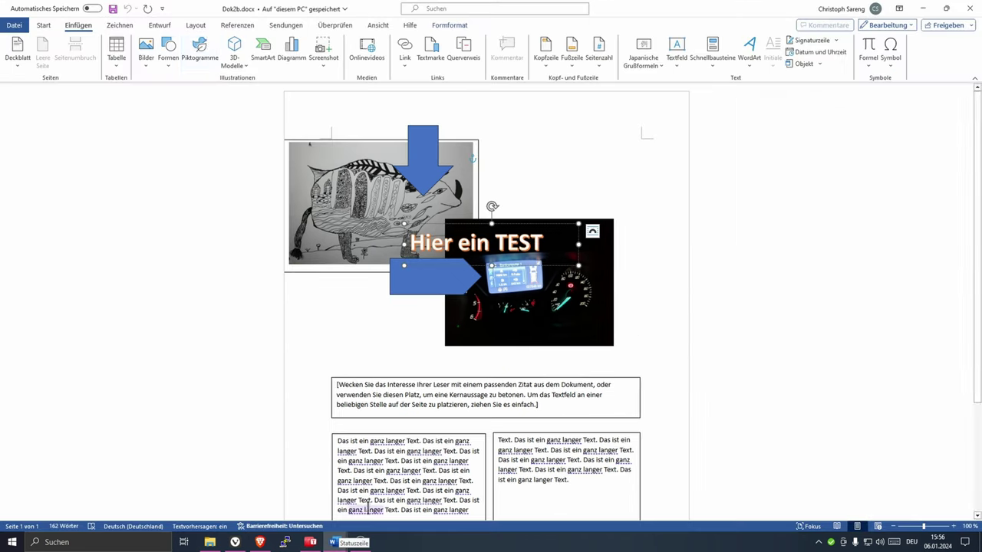
pyautogui.click(751, 69)
pyautogui.hotkey('alt', 'Tab')
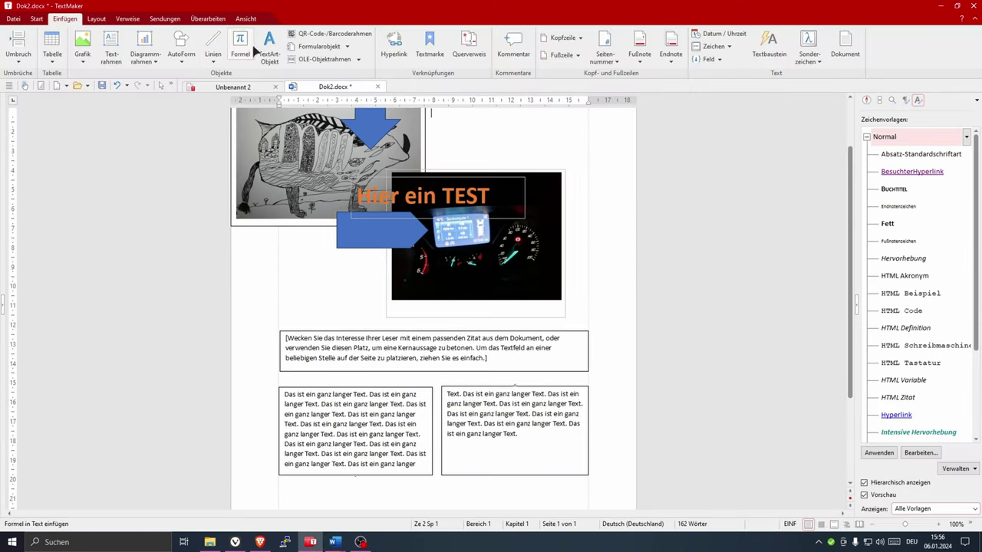
pyautogui.click(269, 42)
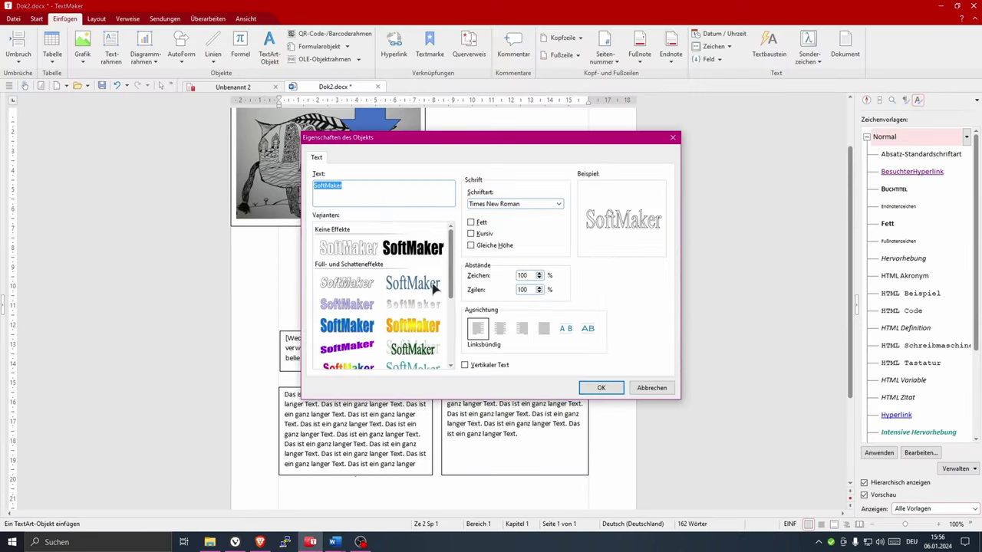
pyautogui.click(602, 388)
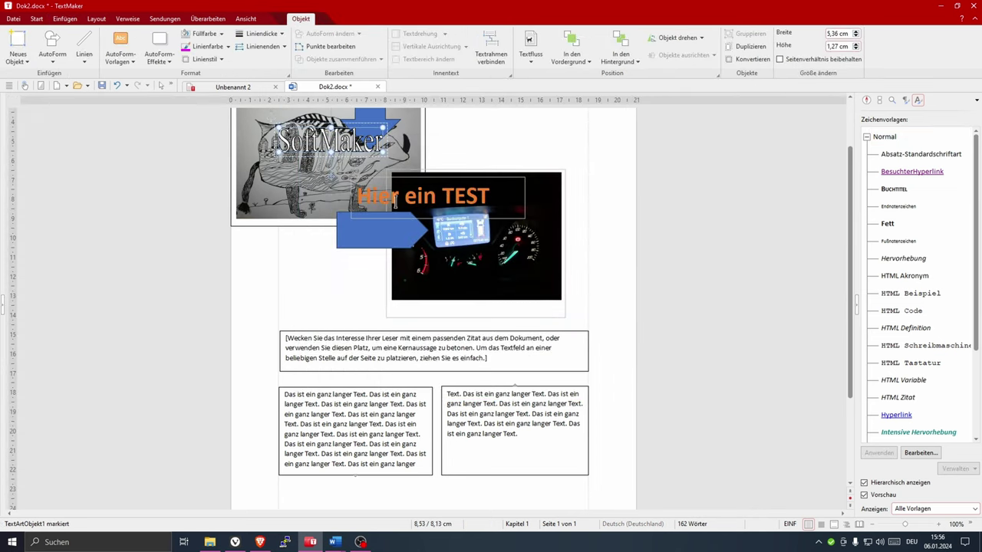
# Step: Drag the 'SoftMaker' TextArt beside the drawing, just above the dashboard photo
pyautogui.moveTo(360, 159); pyautogui.dragTo(535, 149)
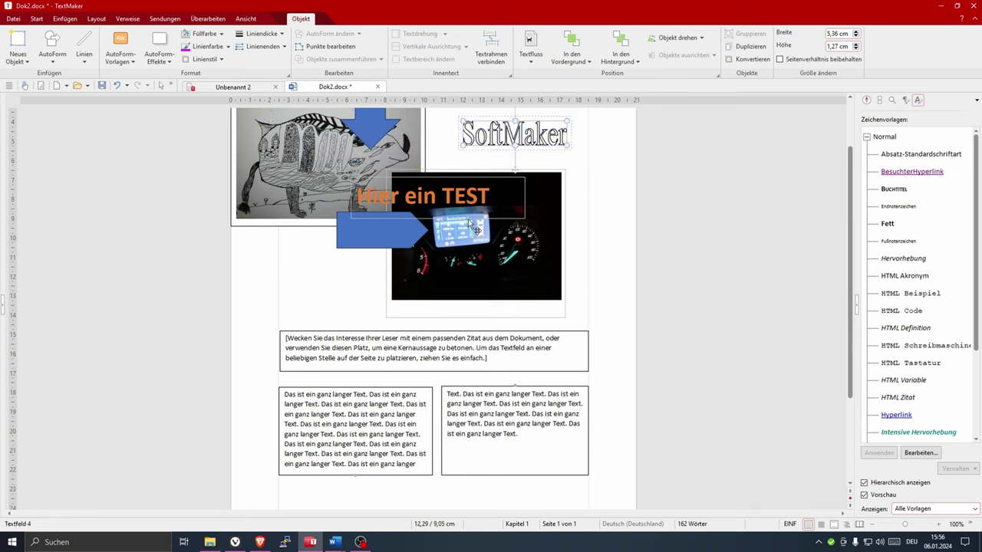
pyautogui.press('F10')
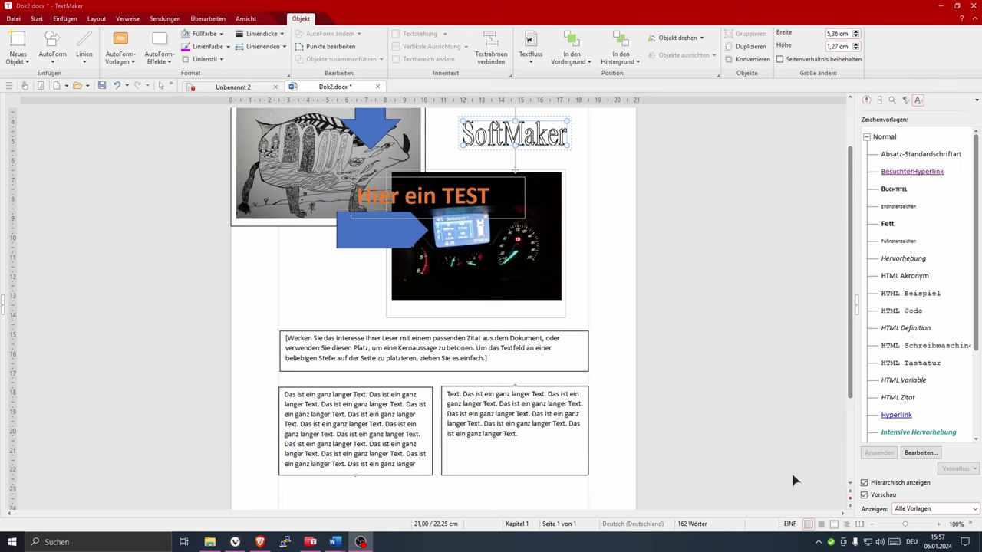
pyautogui.click(282, 335)
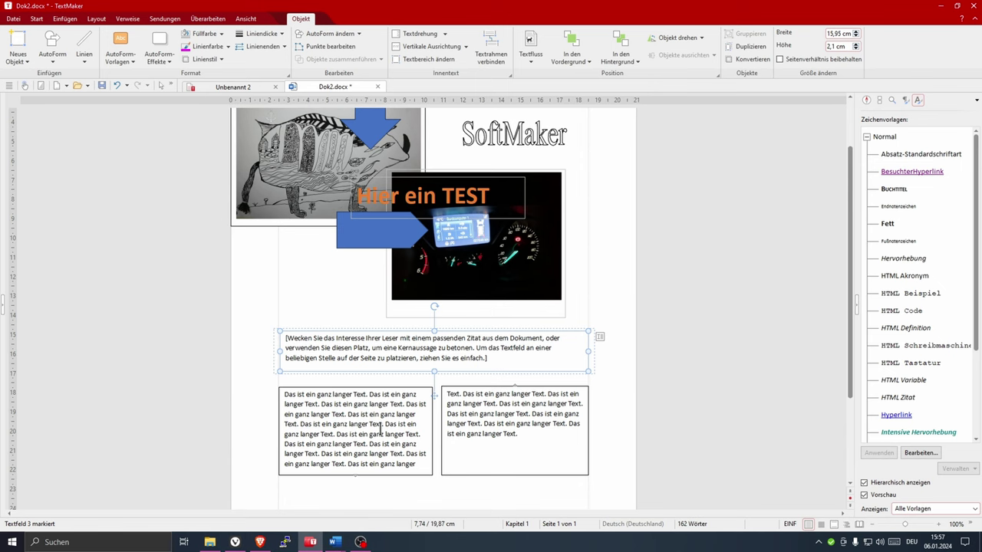
# Step: Delete the right linked frame's text and type random filler letter strings in its place
pyautogui.moveTo(519, 434); pyautogui.dragTo(446, 394)
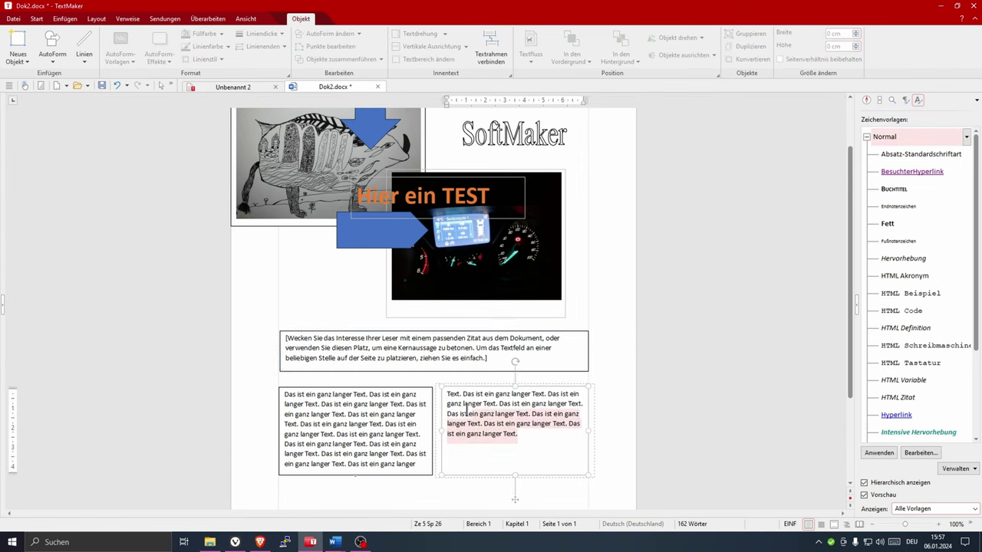
pyautogui.press('Delete')
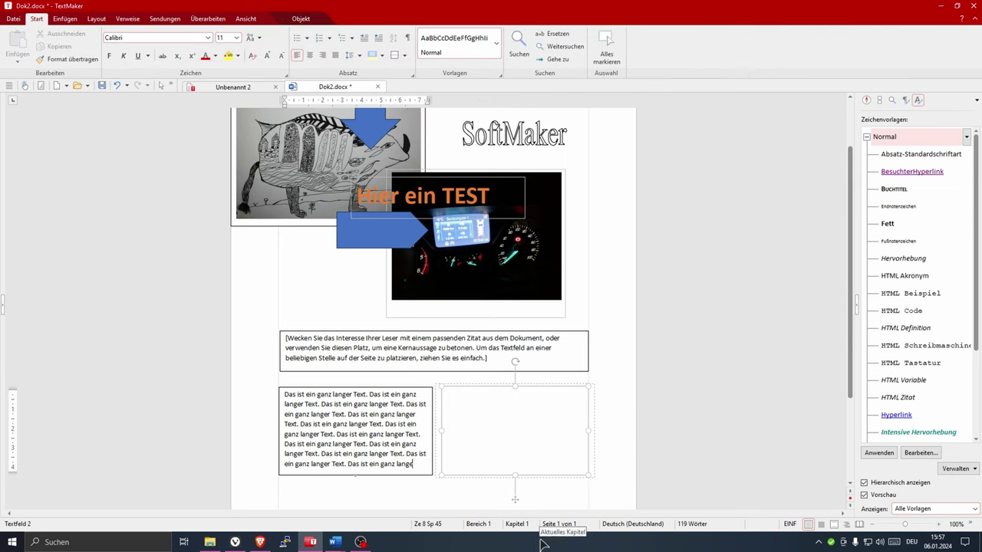
pyautogui.write('jkshjk hdjahdjk hasjkhjkdh sjkah dakshjkashdjkh as')
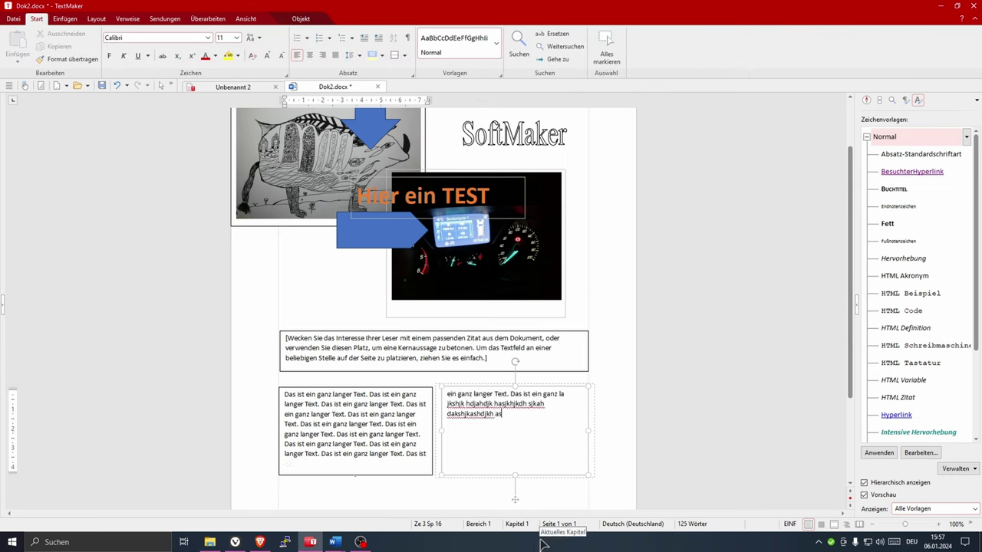
pyautogui.write('jkh jkhas h sajksd jkah jksah jkdhjka')
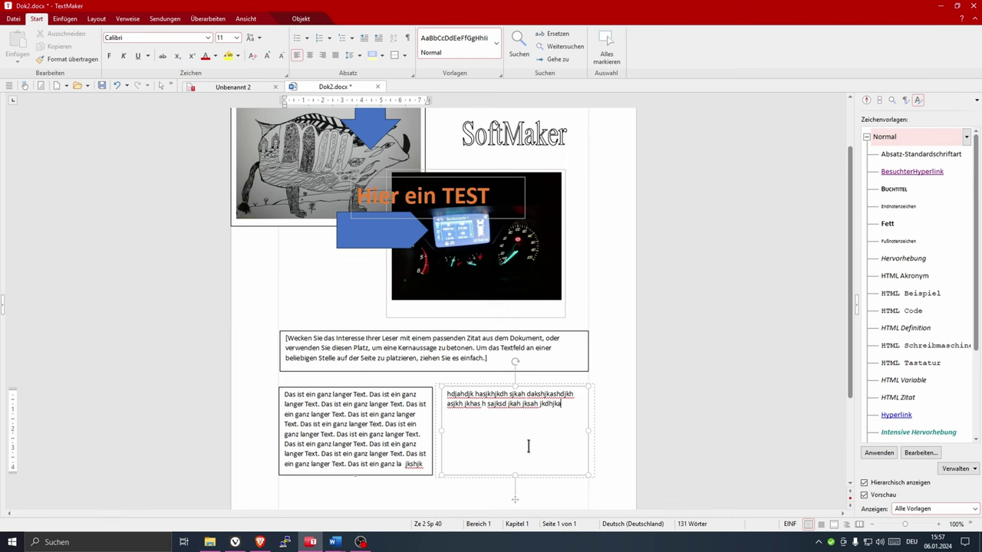
pyautogui.click(555, 358)
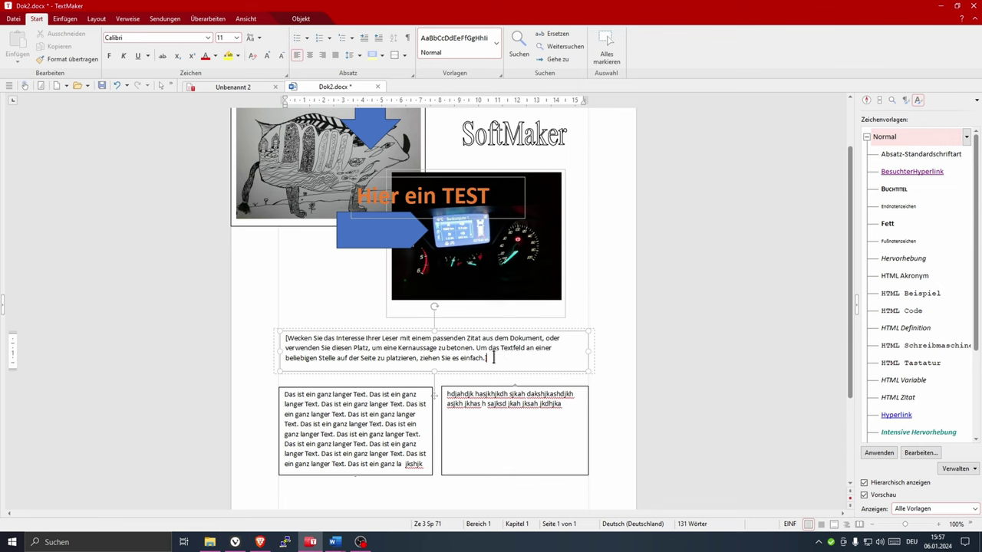
# Step: Select the quote text and set it to two columns via Layout > Spalten > Zwei
pyautogui.moveTo(493, 357); pyautogui.dragTo(282, 344)
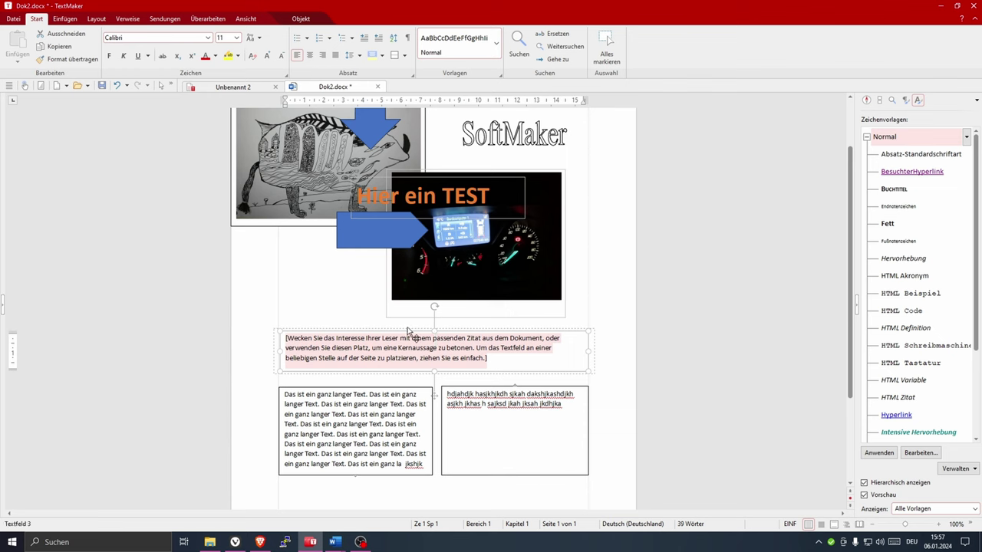
pyautogui.click(96, 19)
pyautogui.click(199, 48)
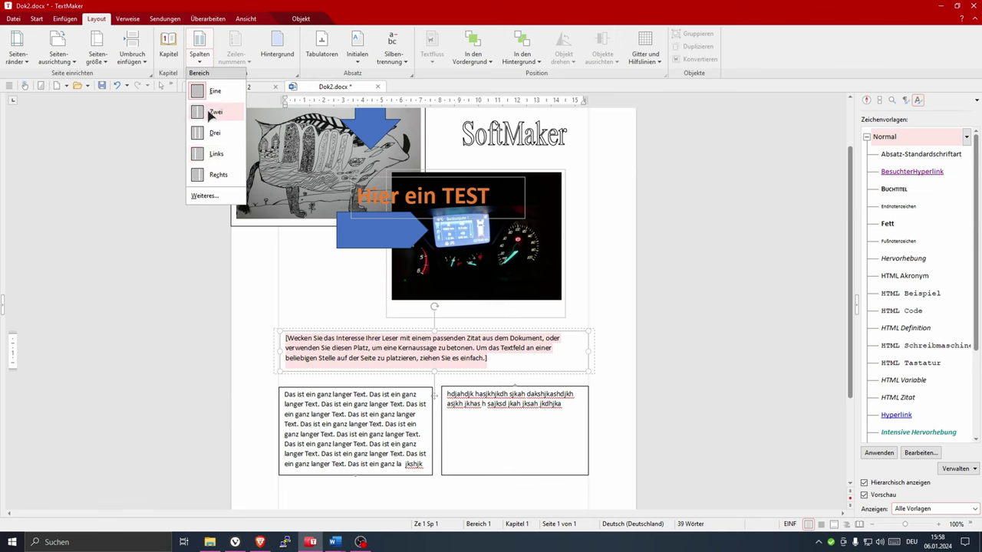
pyautogui.click(213, 113)
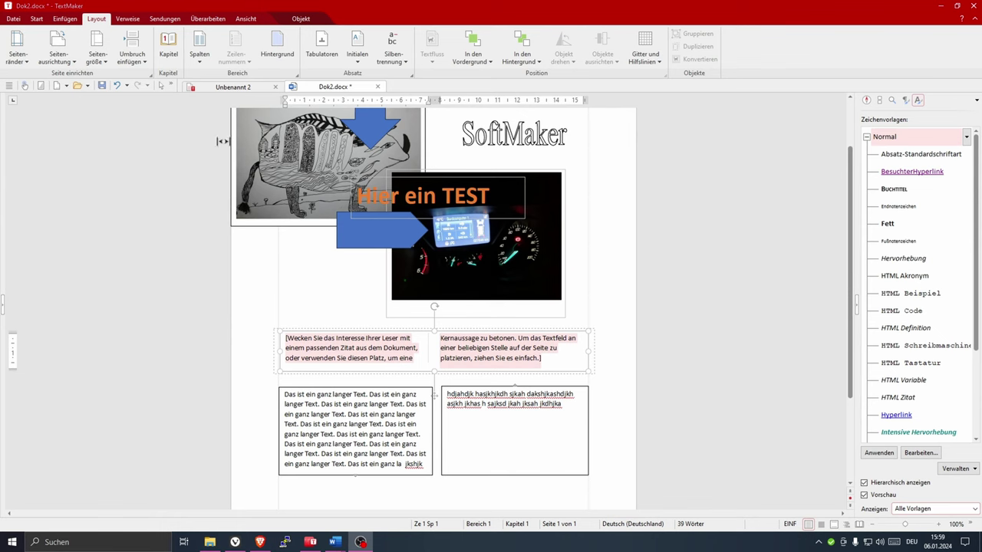
pyautogui.click(65, 18)
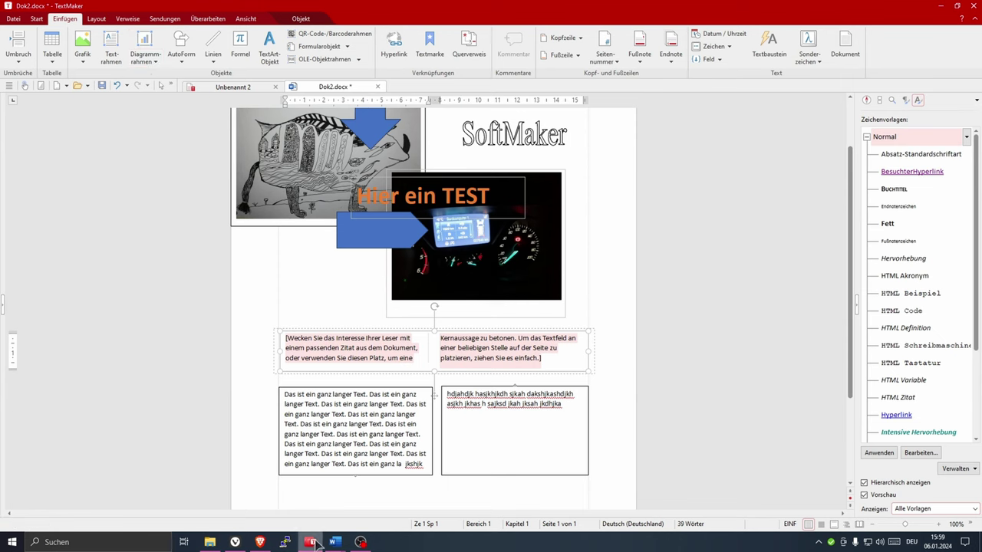
# Step: In Word's Dok2b.docx, draw yellow highlighter strokes across the page and over the drawing
pyautogui.moveTo(336, 542)
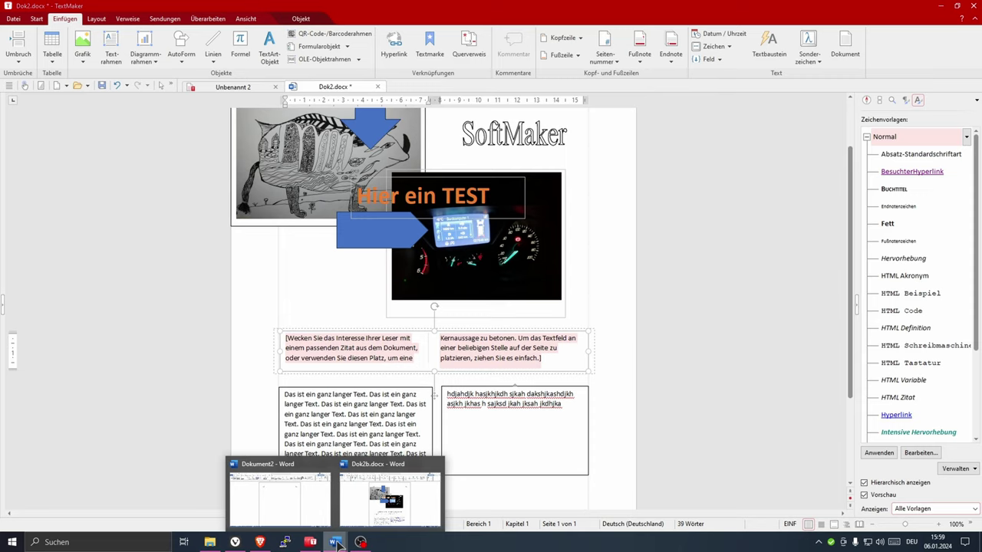
pyautogui.click(361, 474)
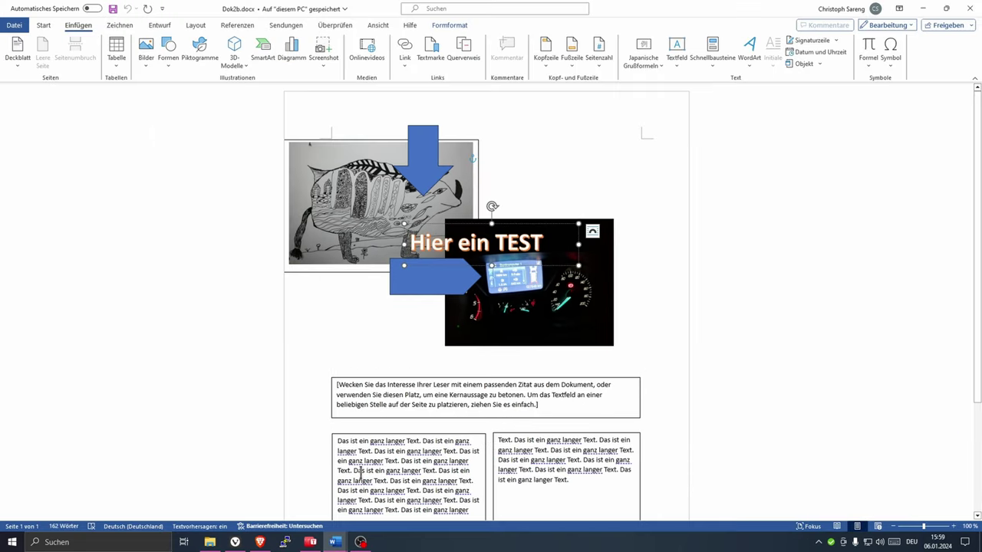
pyautogui.click(119, 26)
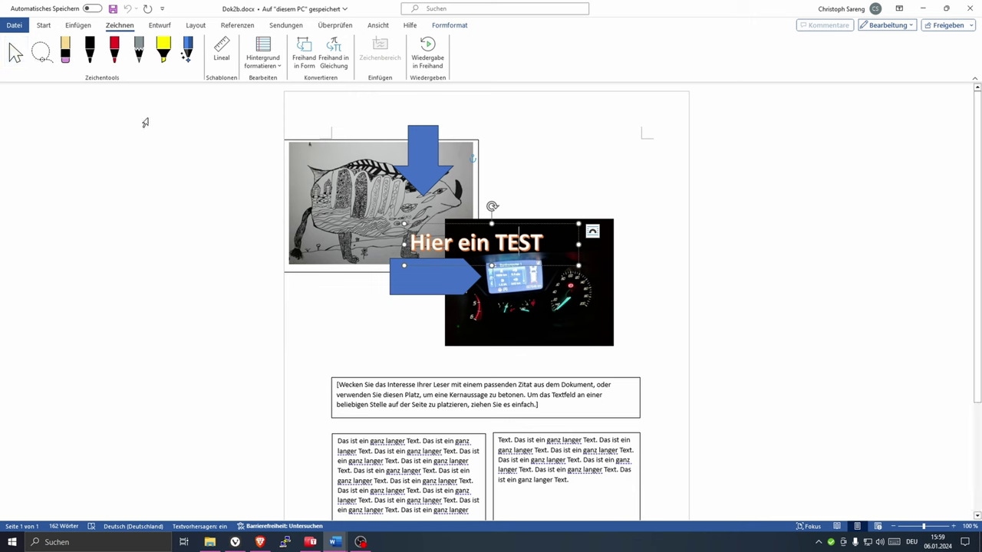
pyautogui.click(162, 50)
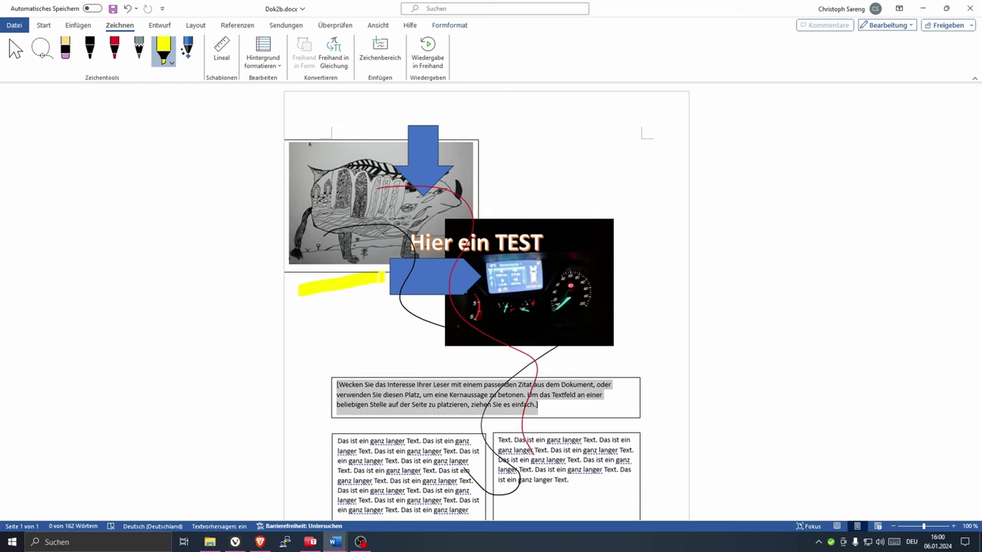
pyautogui.moveTo(178, 314); pyautogui.dragTo(506, 348)
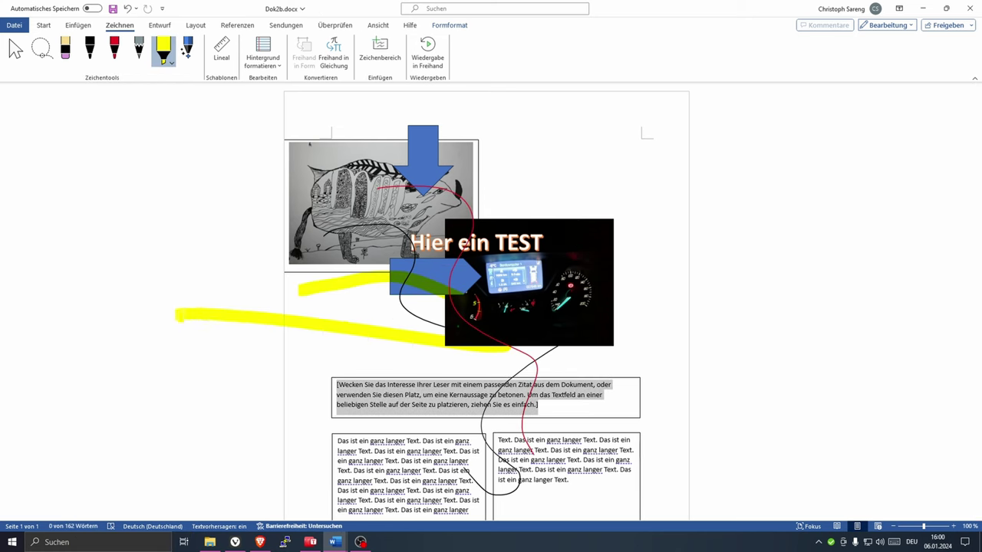
pyautogui.moveTo(483, 278); pyautogui.dragTo(365, 264)
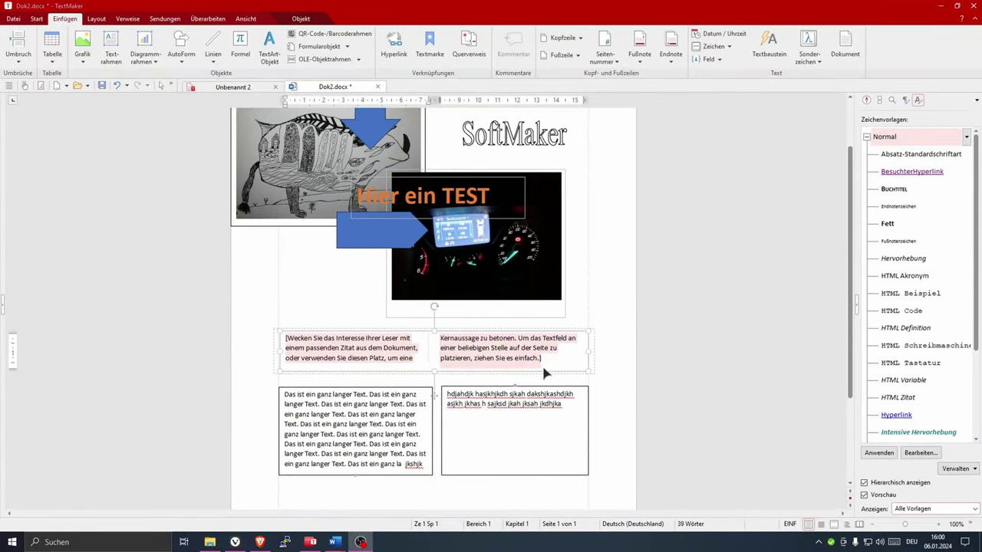
# Step: Make the 'Kernaussage zu betonen' line bold and give the lower right frame's text the HTML Code style
pyautogui.click(440, 338)
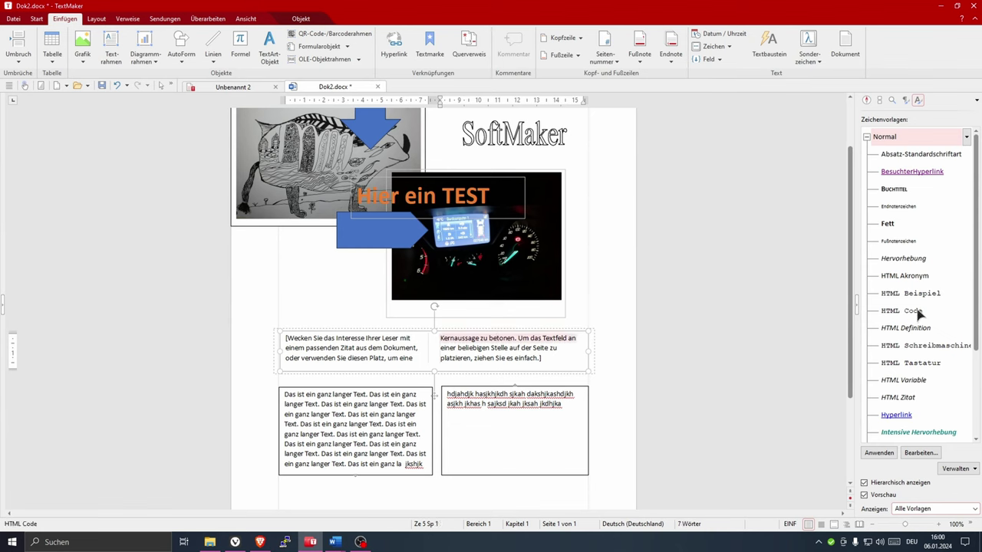
pyautogui.doubleClick(889, 224)
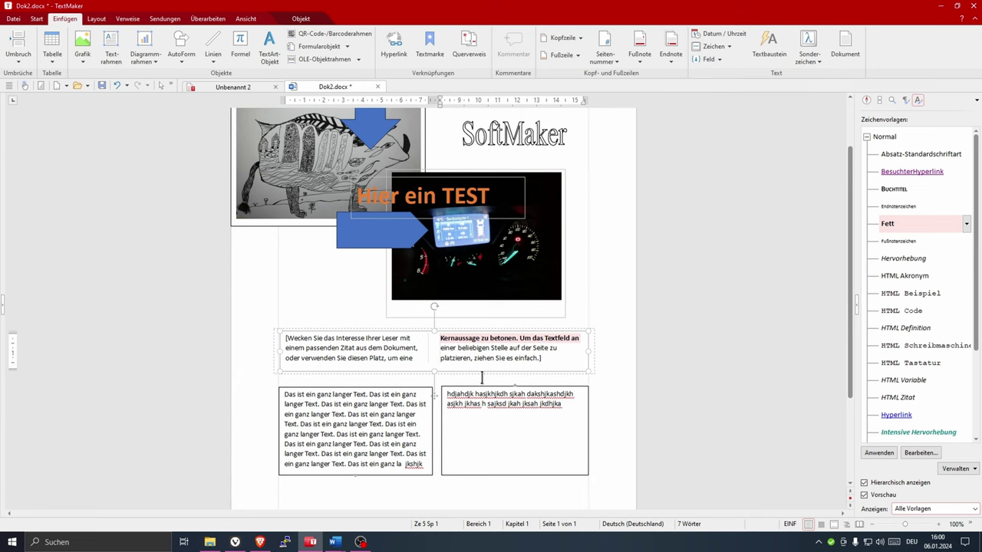
pyautogui.click(482, 387)
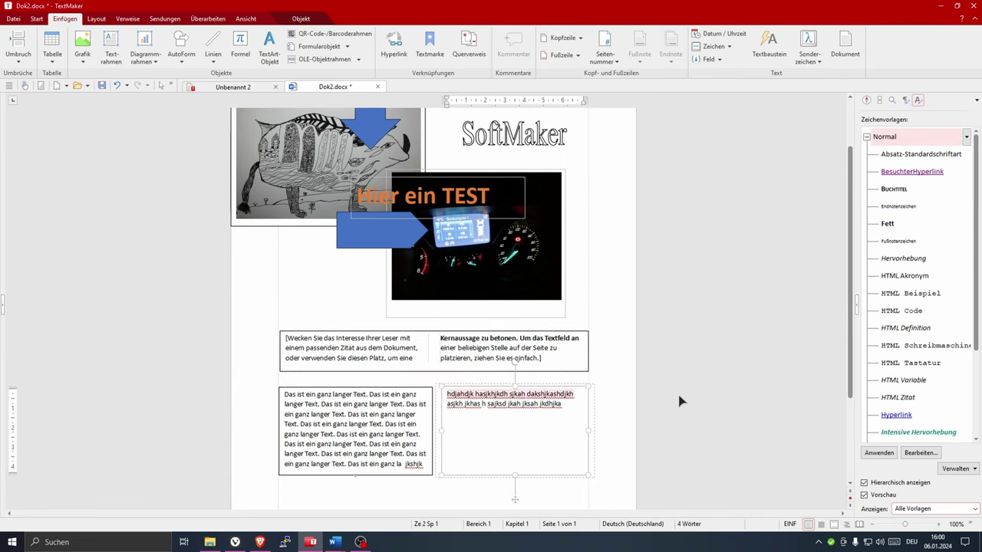
pyautogui.doubleClick(916, 311)
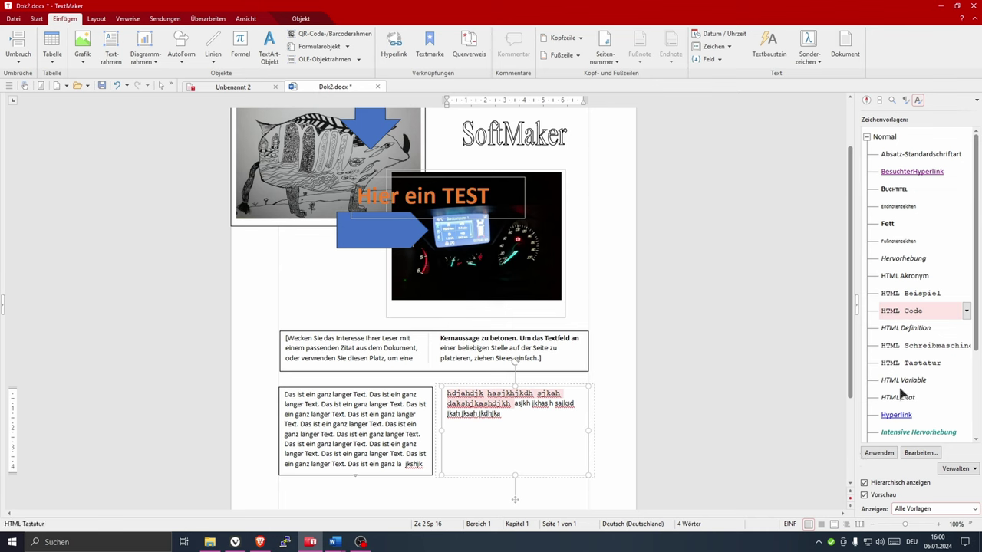
pyautogui.press('Escape')
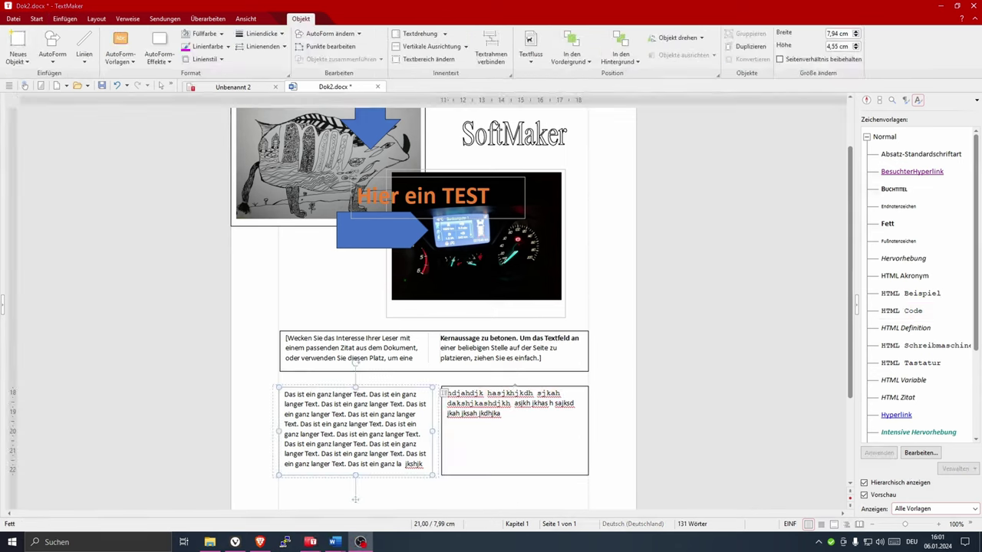
# Step: Look through the QR-Code/Barcoderahmen type options, then cancel without inserting a code
pyautogui.click(67, 19)
pyautogui.click(337, 34)
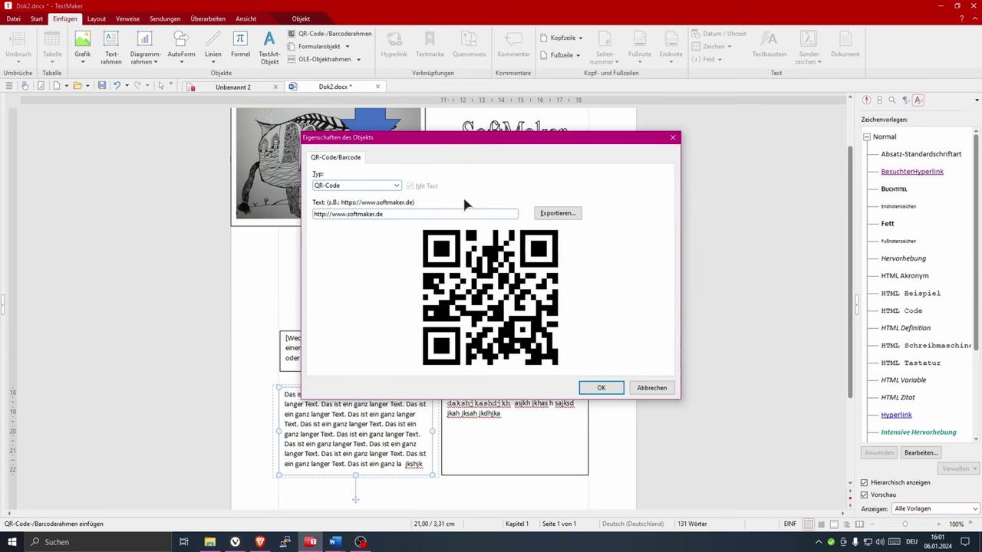
pyautogui.click(395, 185)
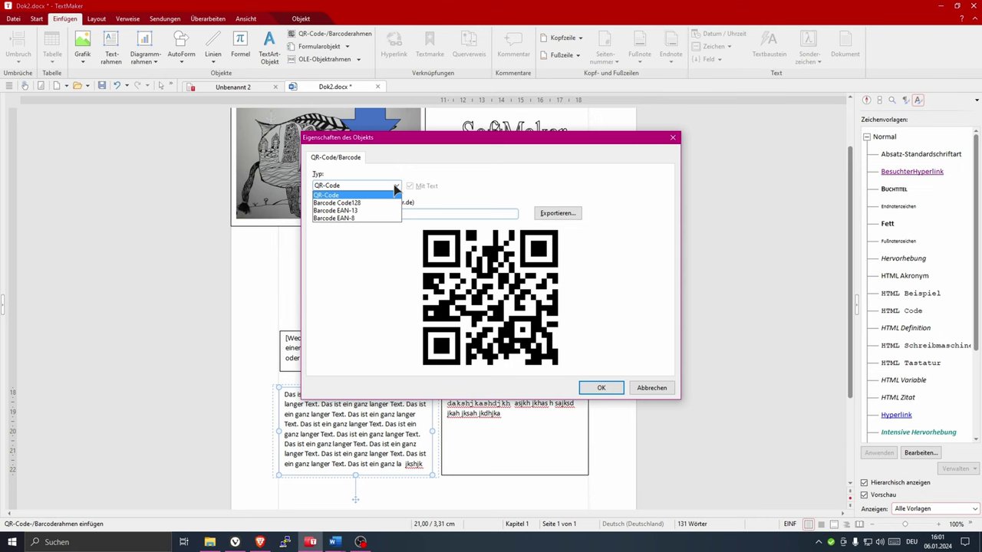
pyautogui.click(653, 389)
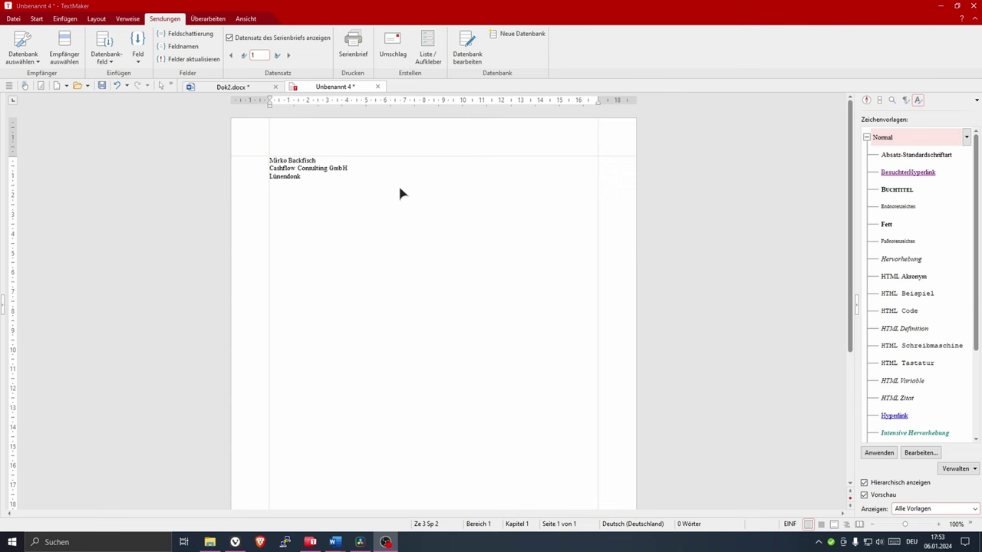
pyautogui.click(23, 55)
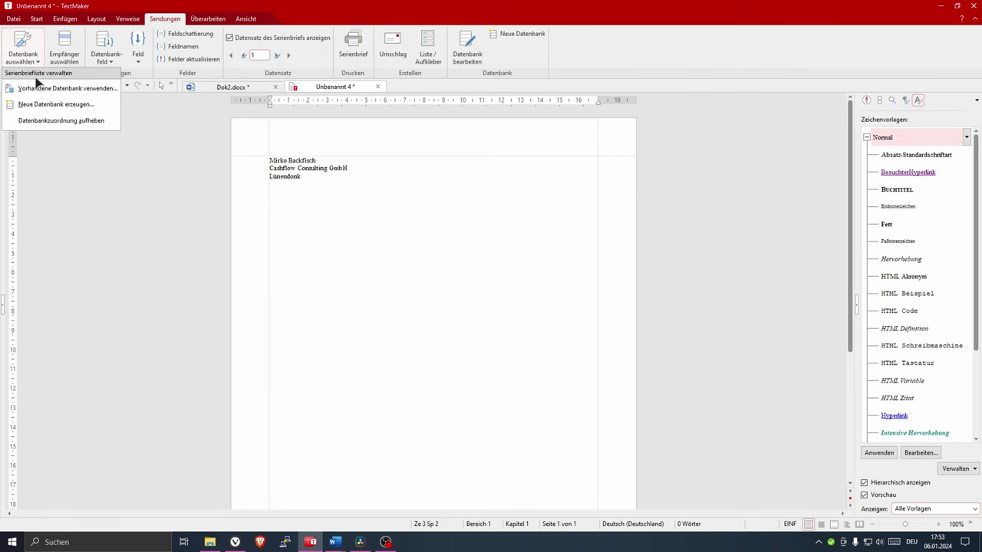
pyautogui.click(39, 88)
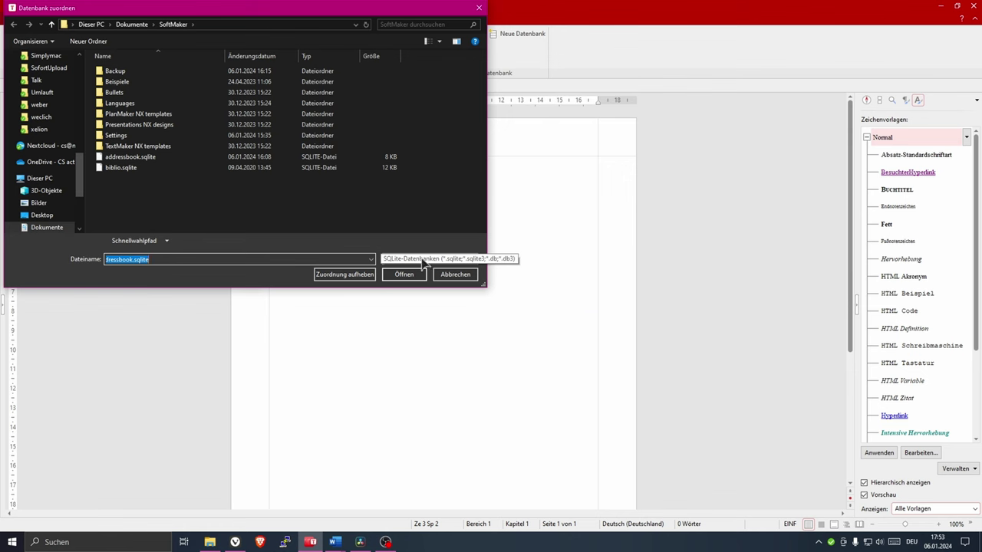
pyautogui.click(423, 263)
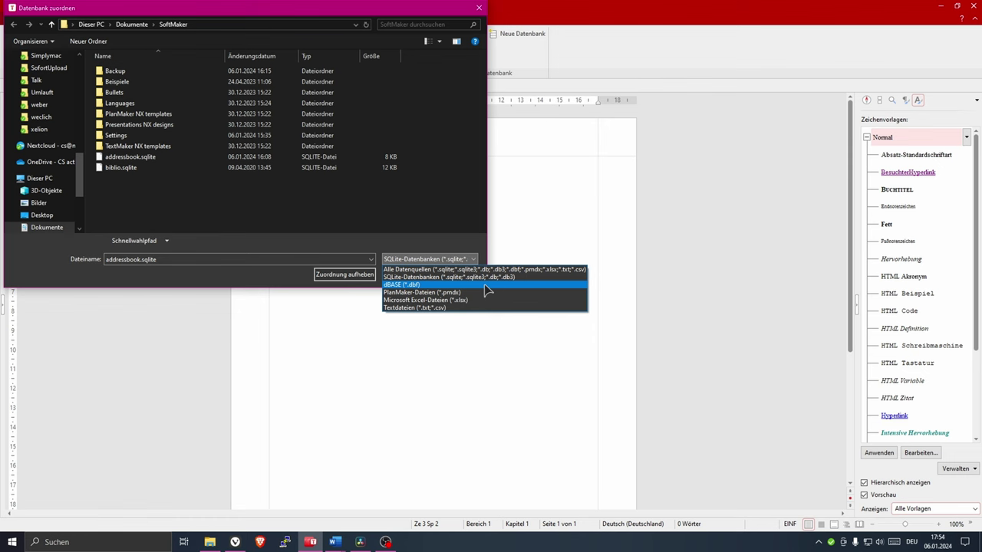
pyautogui.click(439, 243)
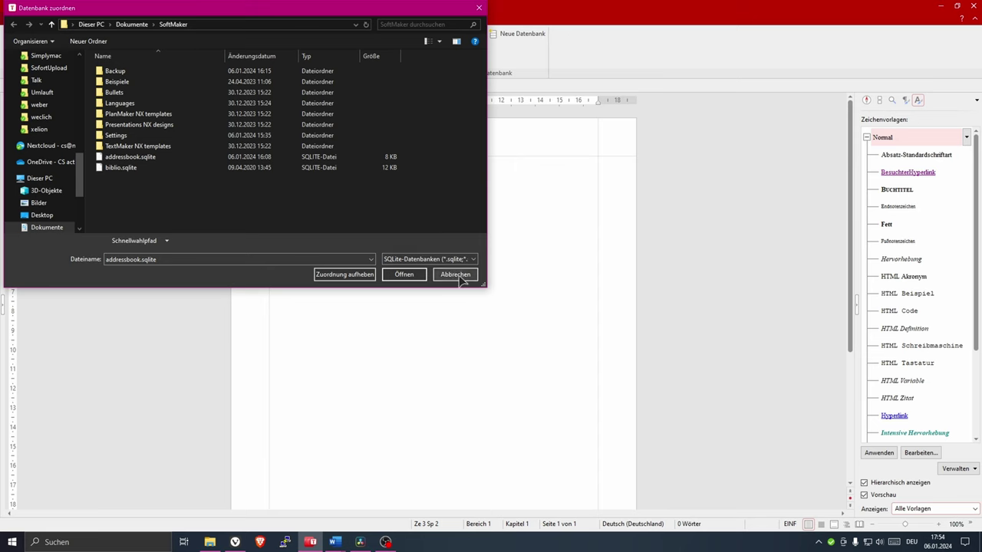
pyautogui.click(456, 275)
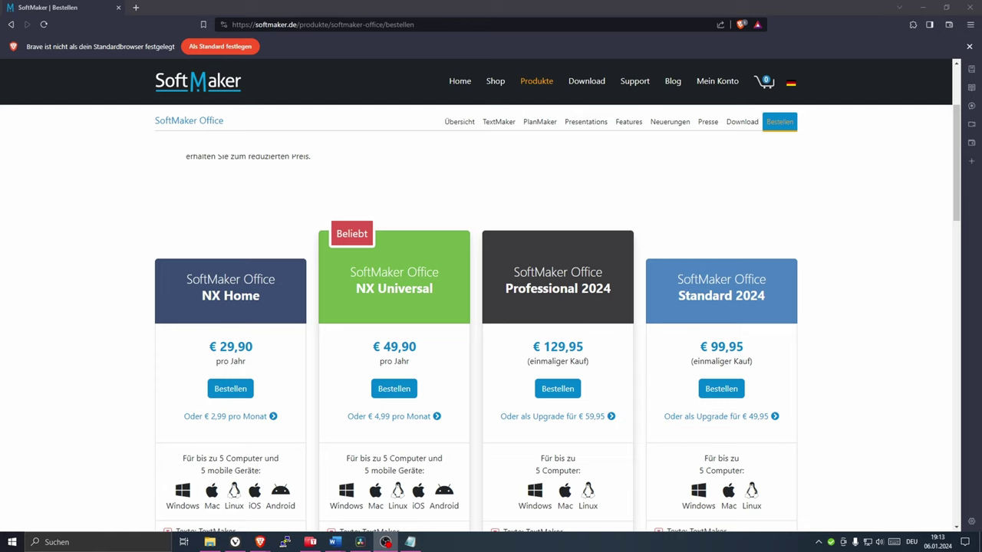
# Step: Scroll the SoftMaker Office order page down to the new DeepL translation and ChatGPT feature rows
pyautogui.scroll(-1, 874, 195)
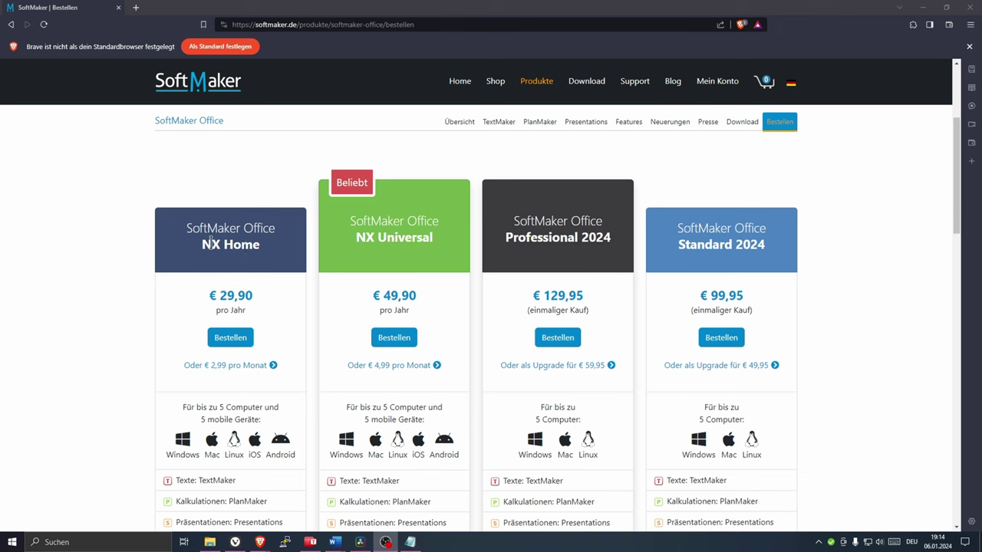
pyautogui.click(211, 244)
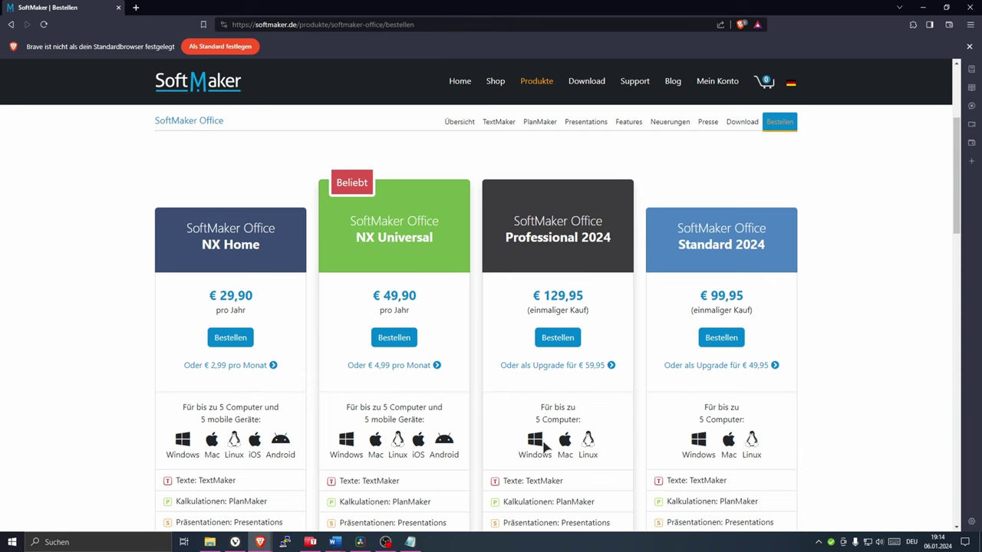
pyautogui.scroll(-1, 551, 444)
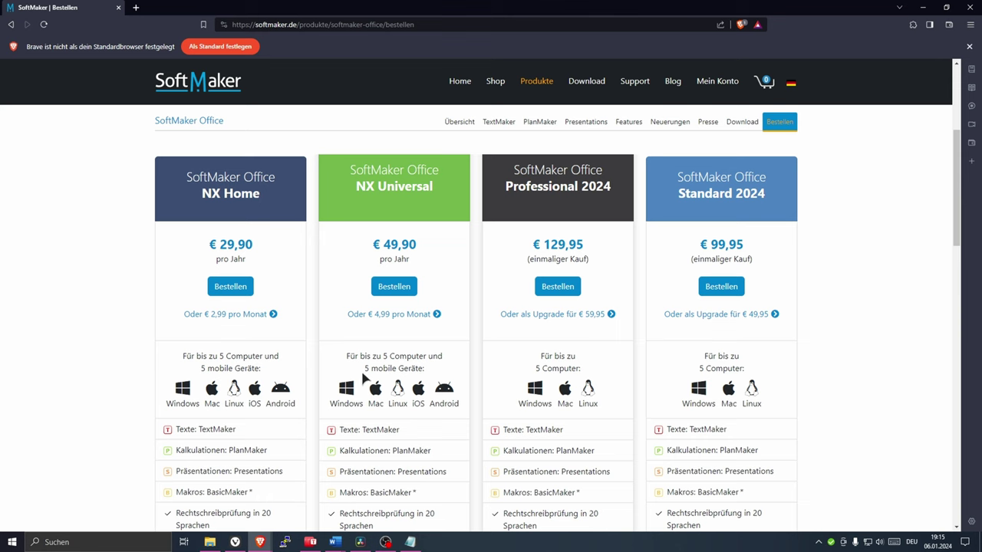
pyautogui.scroll(-1, 373, 365)
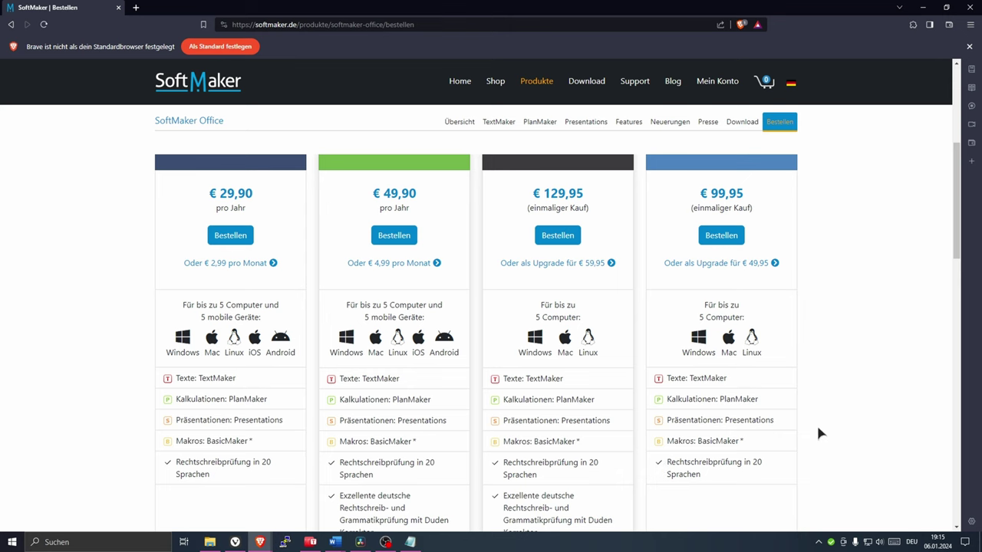
pyautogui.scroll(-1, 816, 420)
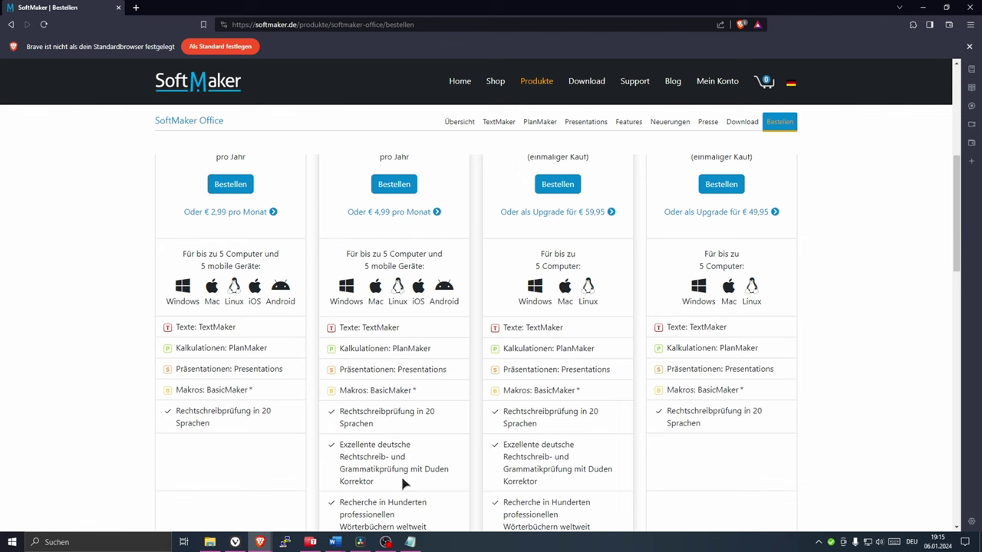
pyautogui.scroll(-1, 603, 458)
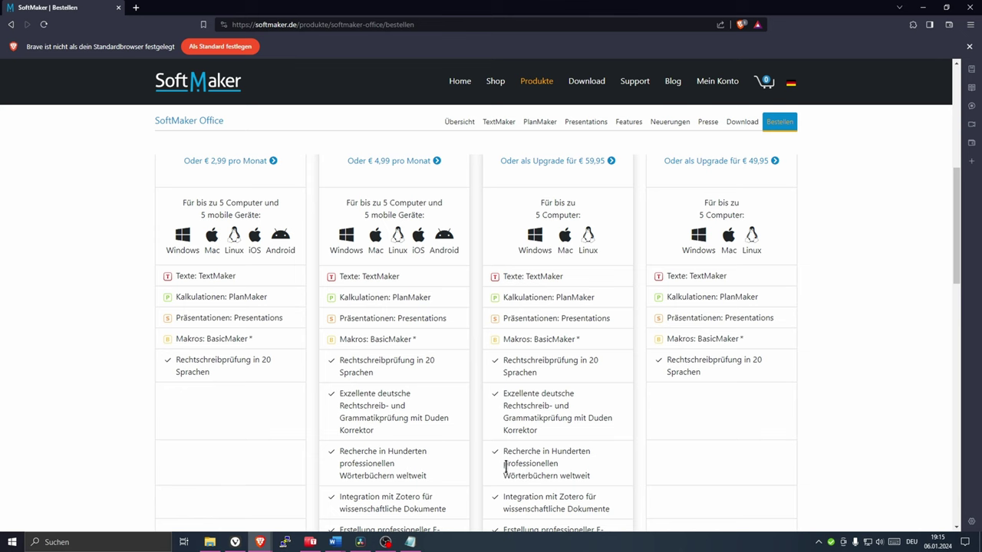
pyautogui.scroll(-1, 519, 463)
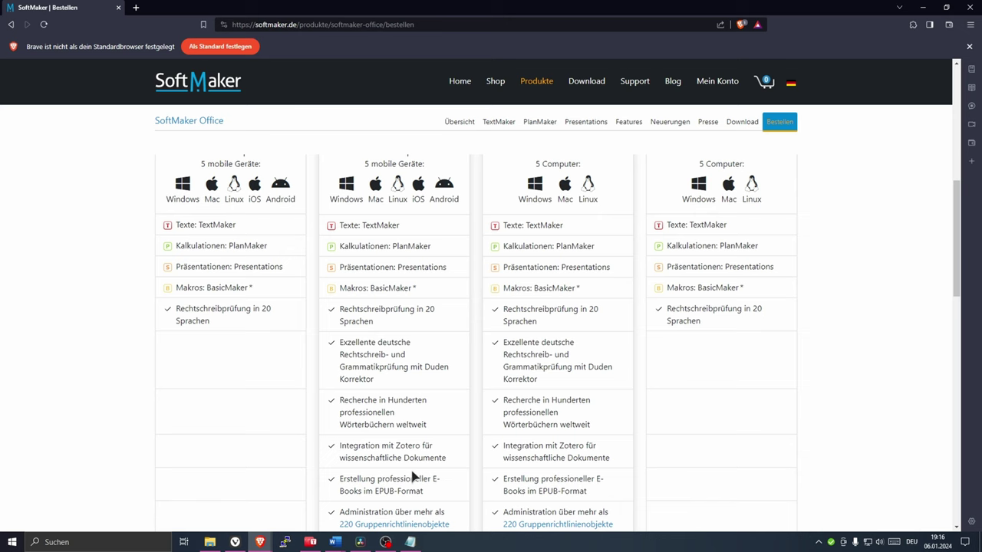
pyautogui.scroll(-1, 418, 475)
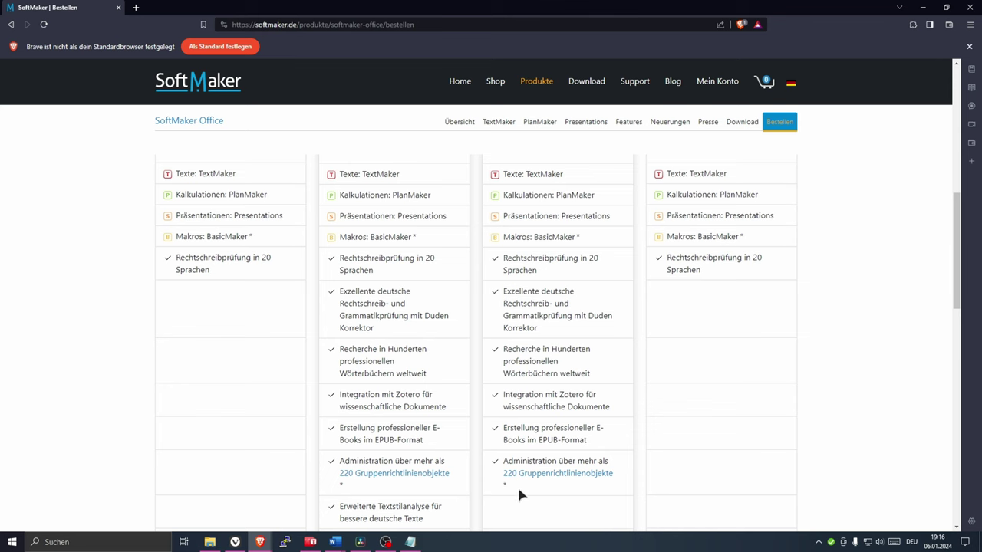
pyautogui.scroll(-1, 523, 488)
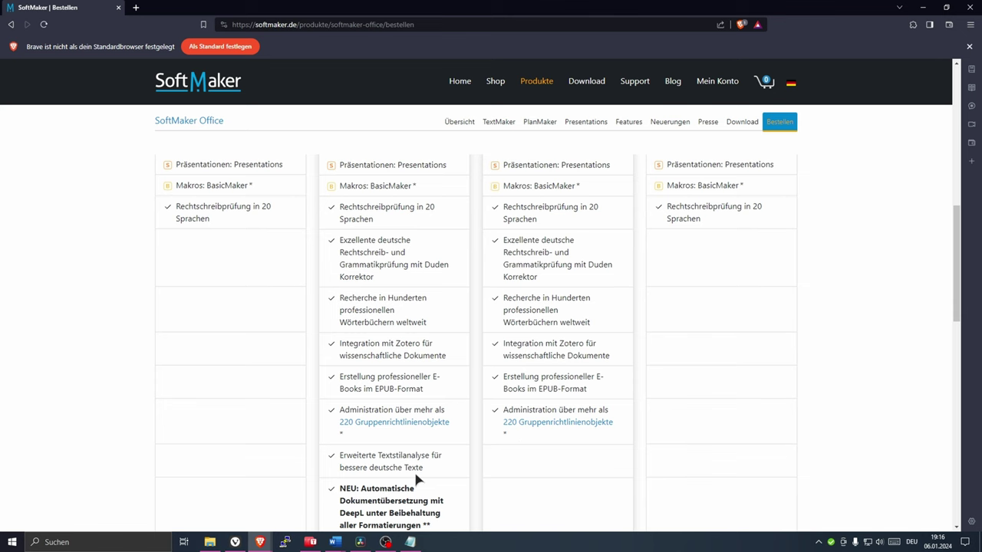
pyautogui.scroll(-1, 441, 456)
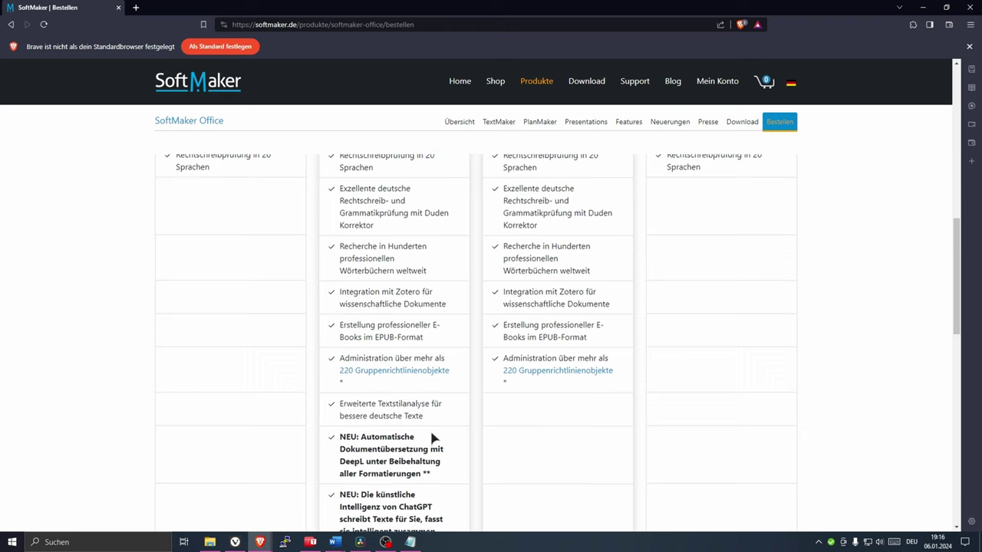
# Step: Scroll down the edition comparison to the price row, then back up to the four product cards
pyautogui.scroll(-1, 434, 440)
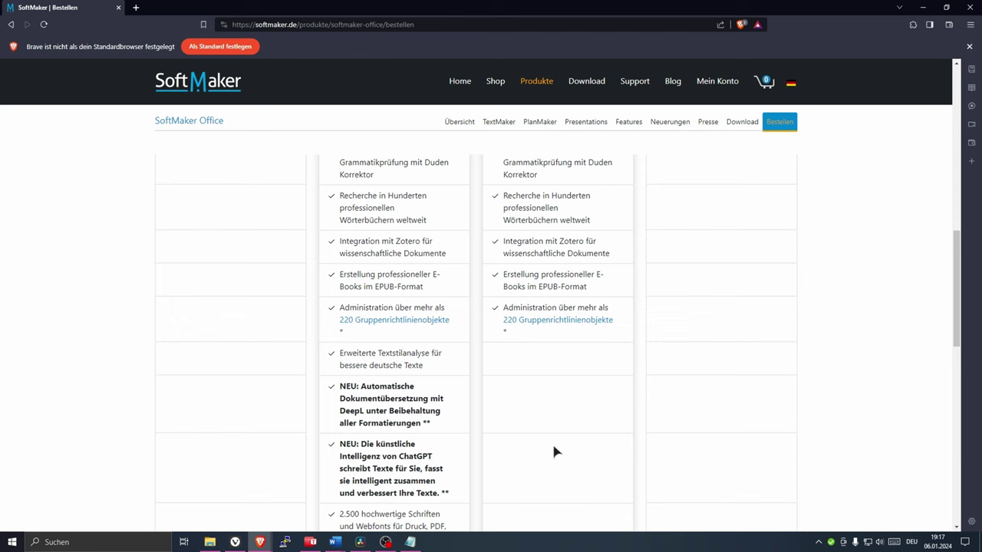
pyautogui.scroll(-1, 557, 451)
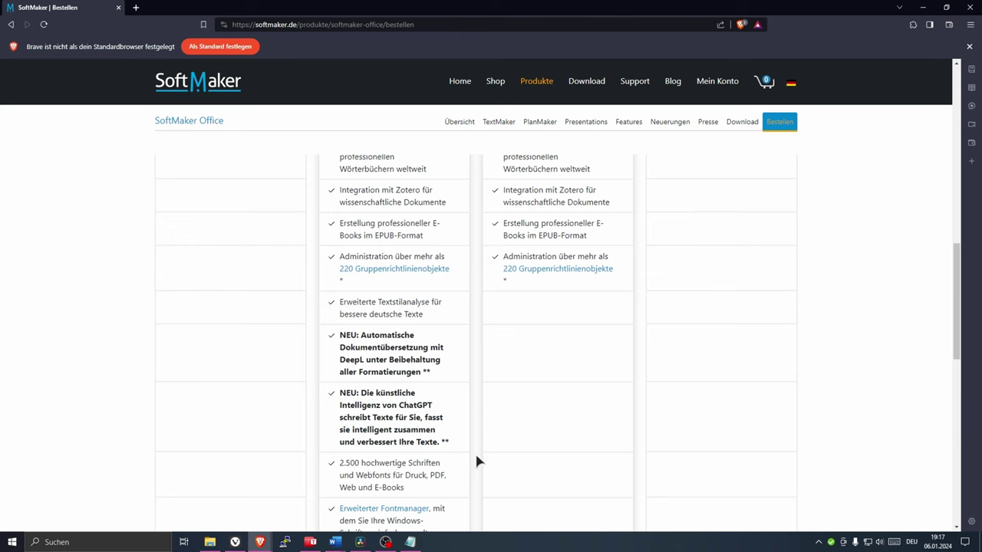
pyautogui.scroll(-1, 475, 460)
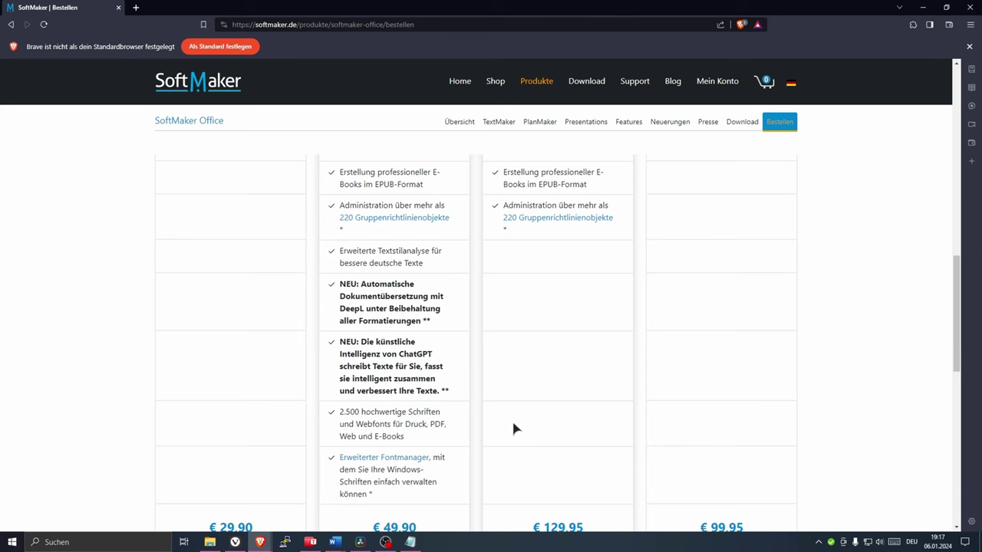
pyautogui.scroll(-2, 513, 422)
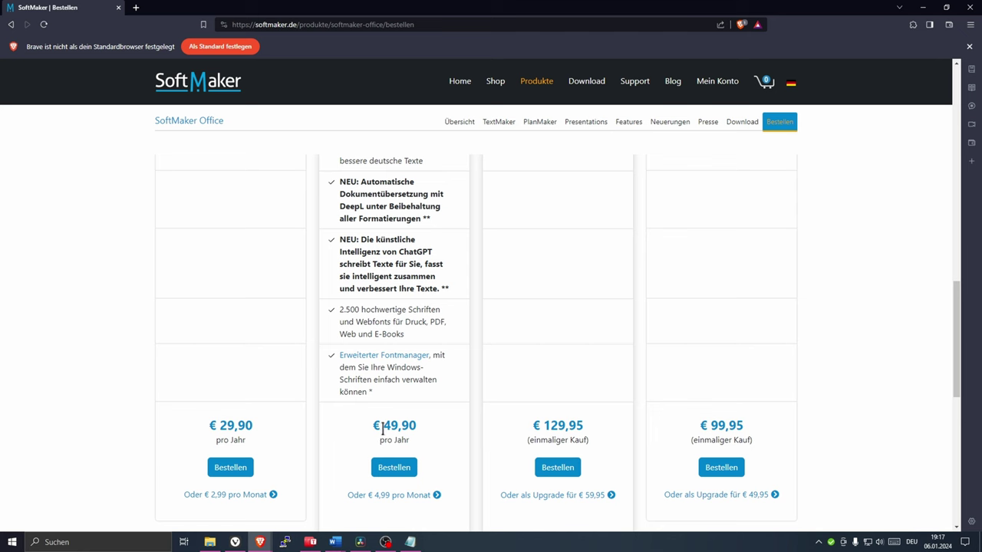
pyautogui.scroll(-2, 466, 419)
pyautogui.scroll(1, 466, 418)
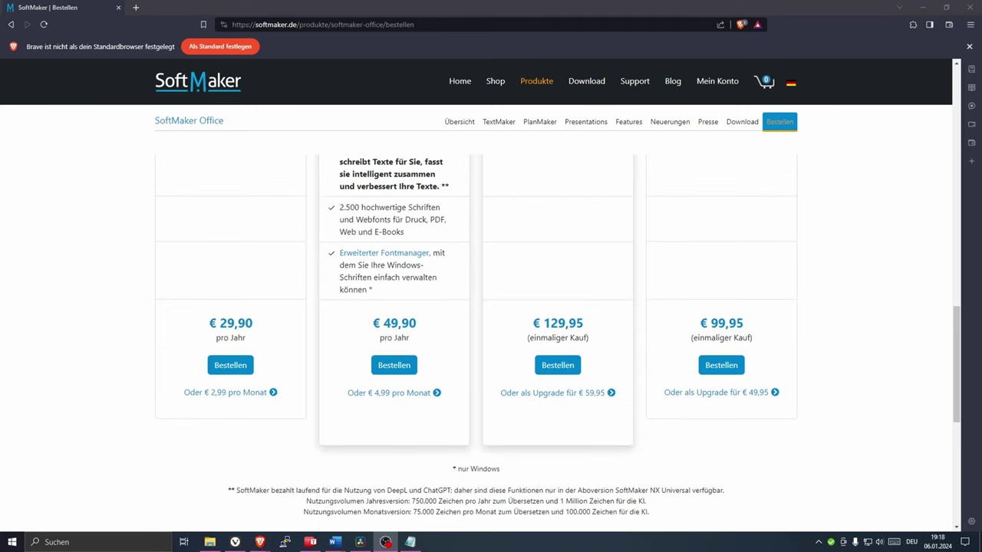
pyautogui.scroll(5, 406, 207)
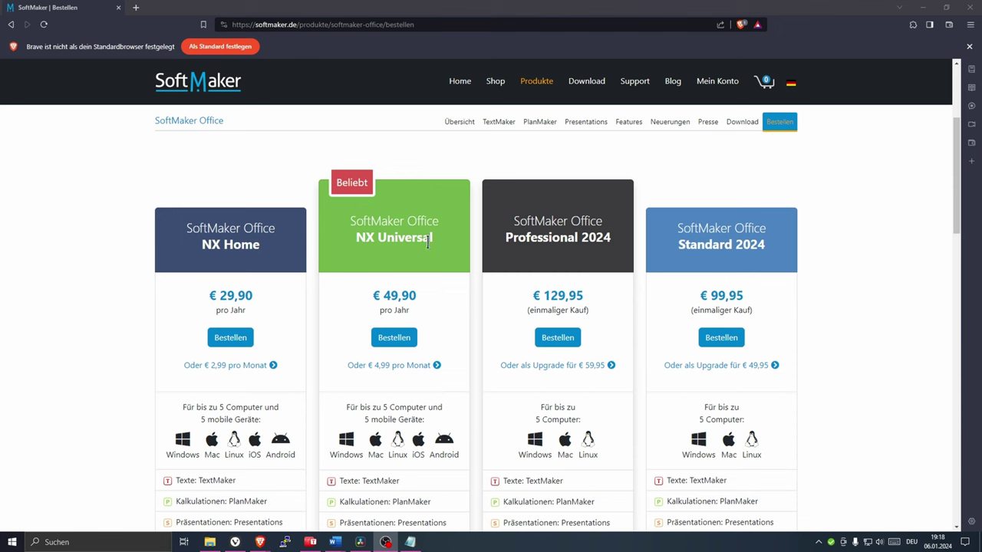
# Step: In the untitled TextMaker document, start SmartChat's Einen Artikel schreiben dialog
pyautogui.click(310, 547)
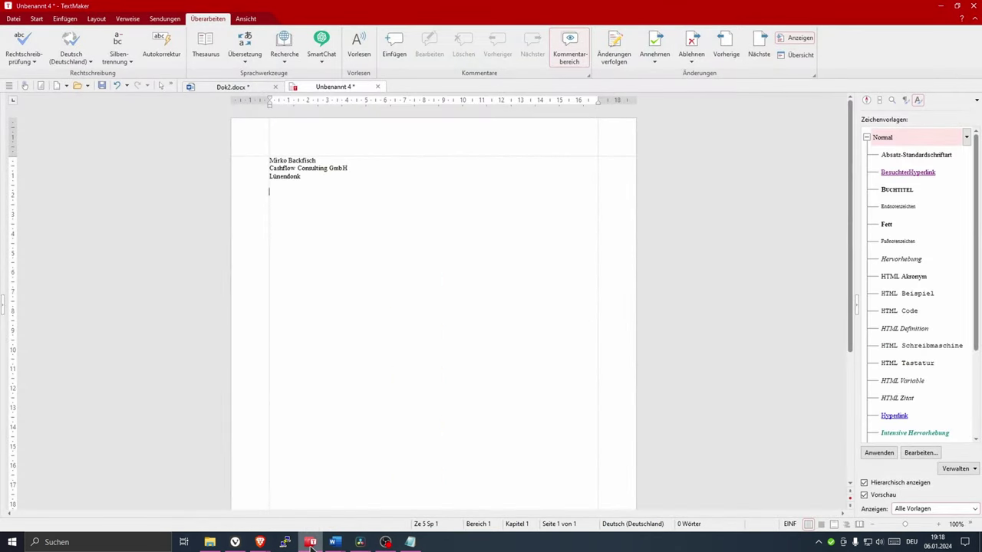
pyautogui.click(329, 53)
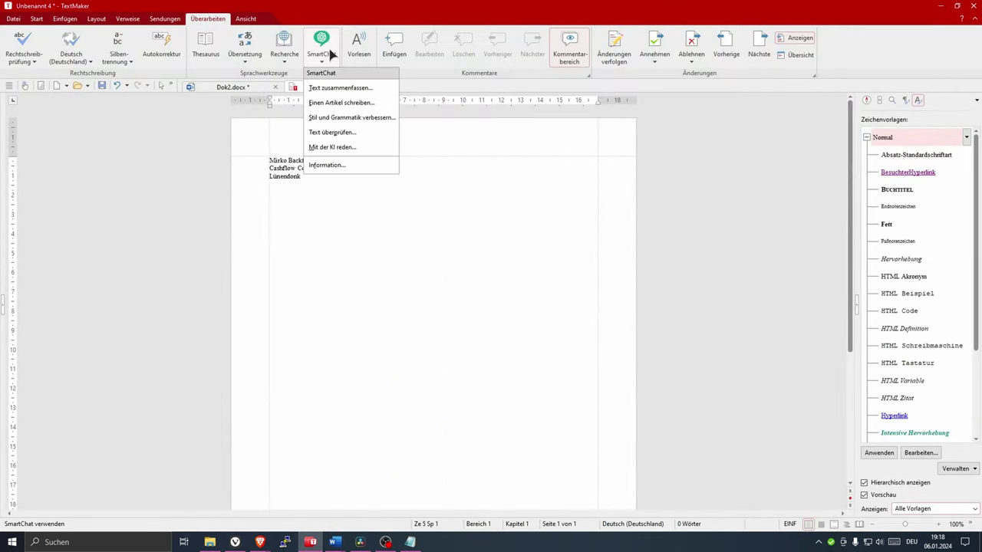
pyautogui.click(336, 105)
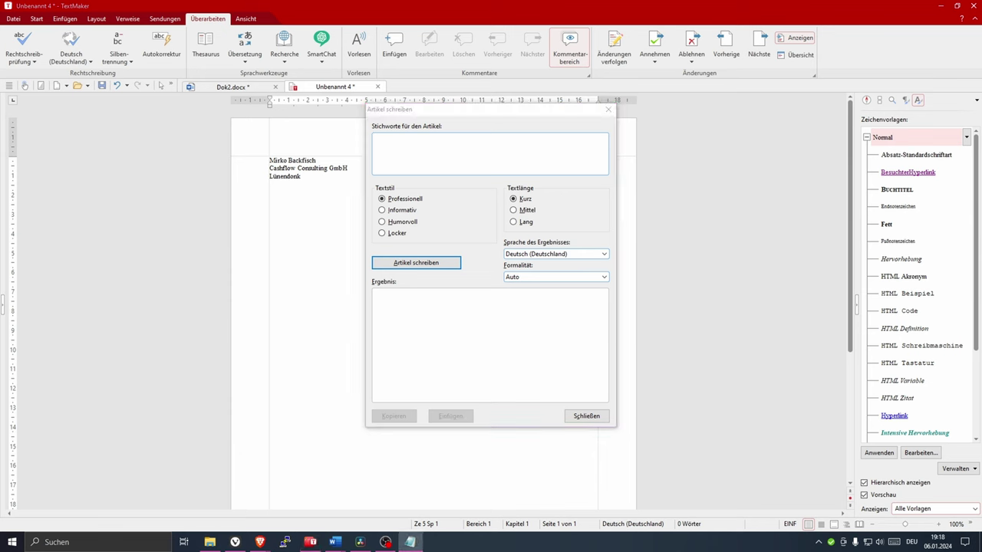
pyautogui.rightClick(394, 147)
# Step: Paste the 72nd-birthday letter keywords, choose the Locker style, and keep German with Auto formality
pyautogui.click(415, 175)
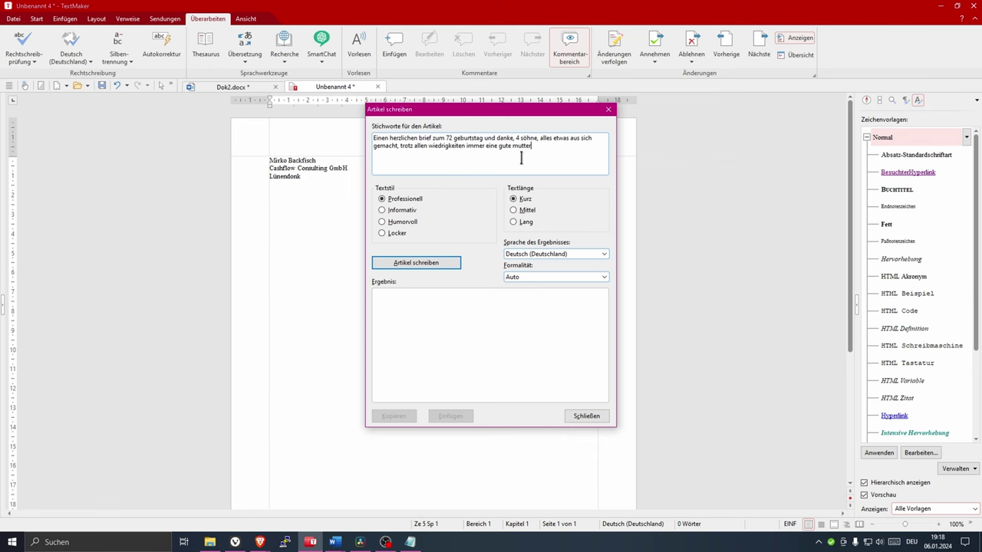
pyautogui.click(382, 234)
pyautogui.click(534, 255)
pyautogui.click(534, 255)
pyautogui.click(555, 276)
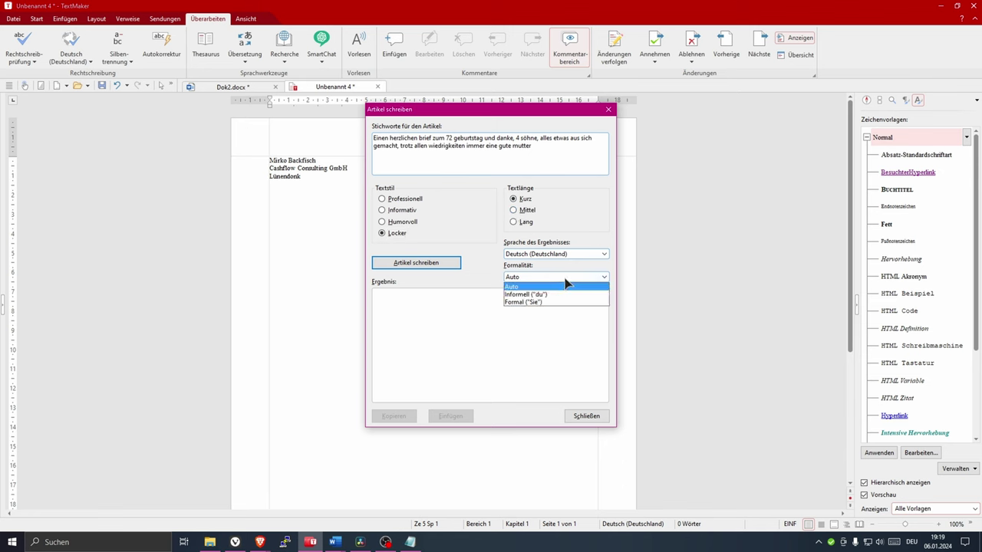
pyautogui.click(555, 277)
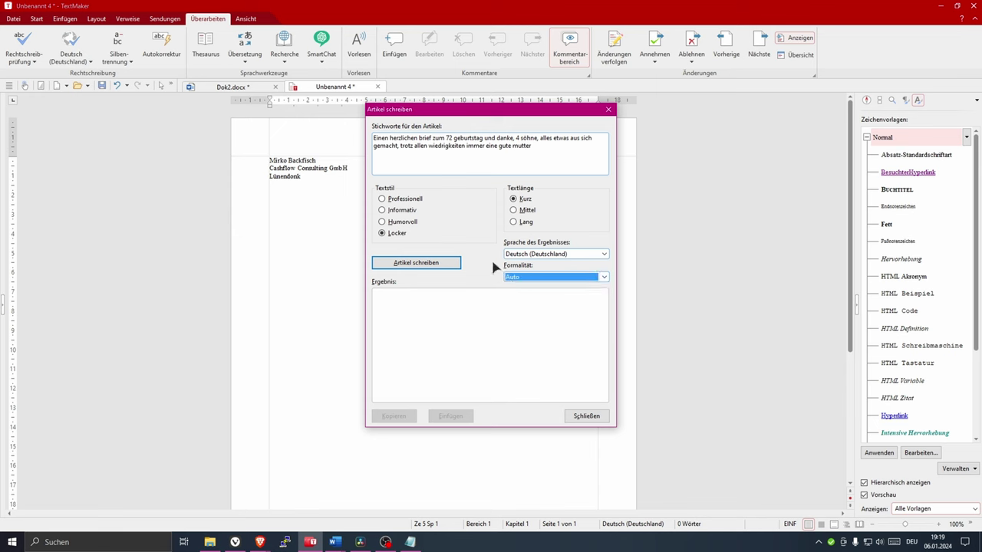
# Step: Generate the letter with output language Deutsch (Deutschland), regenerate it, and insert it into the document
pyautogui.click(414, 263)
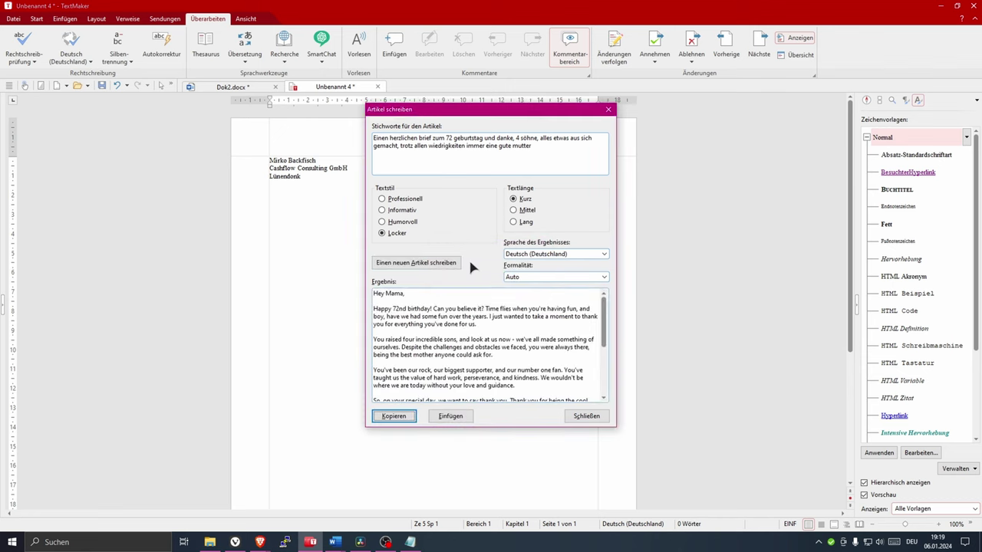
pyautogui.click(548, 256)
pyautogui.press('Up')
pyautogui.press('Return')
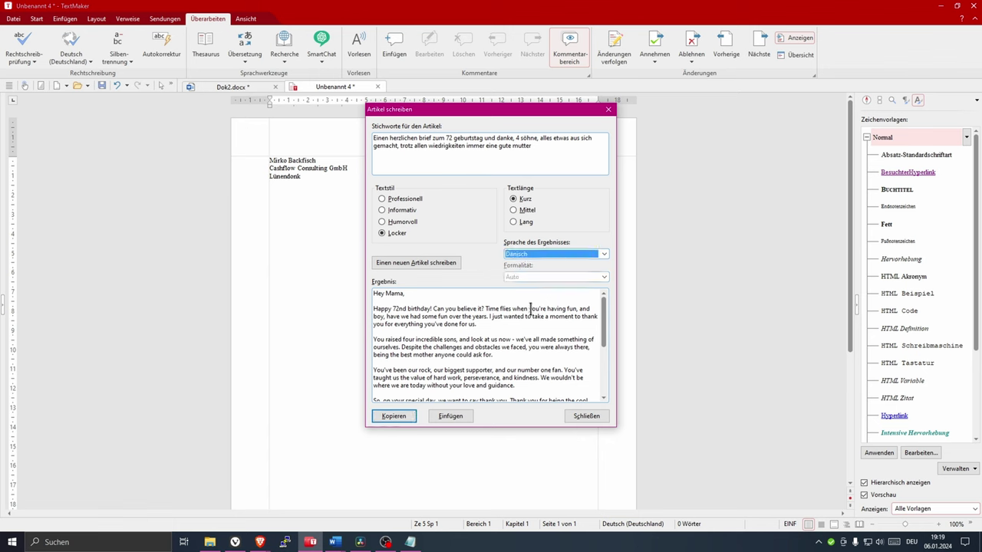
pyautogui.click(536, 257)
pyautogui.scroll(1, 534, 305)
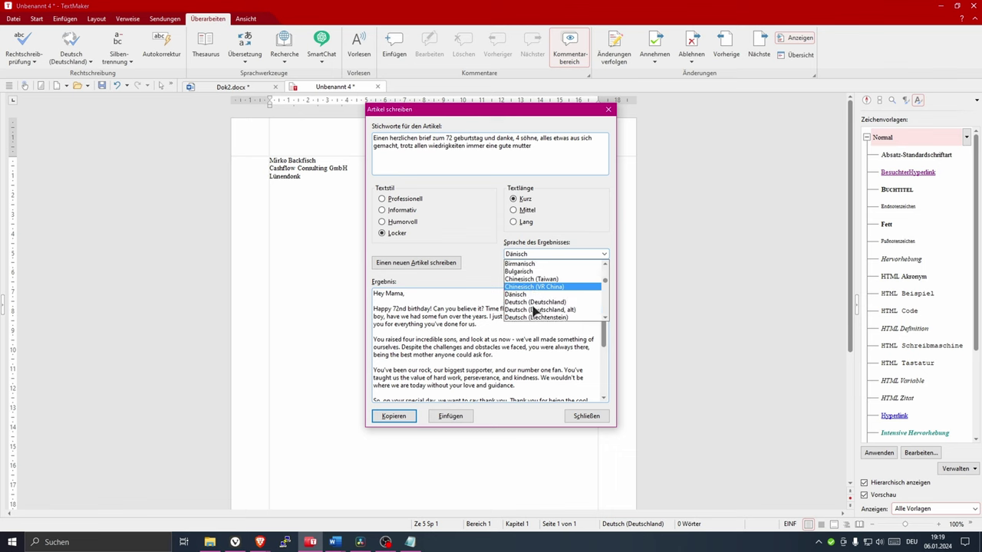
pyautogui.click(535, 303)
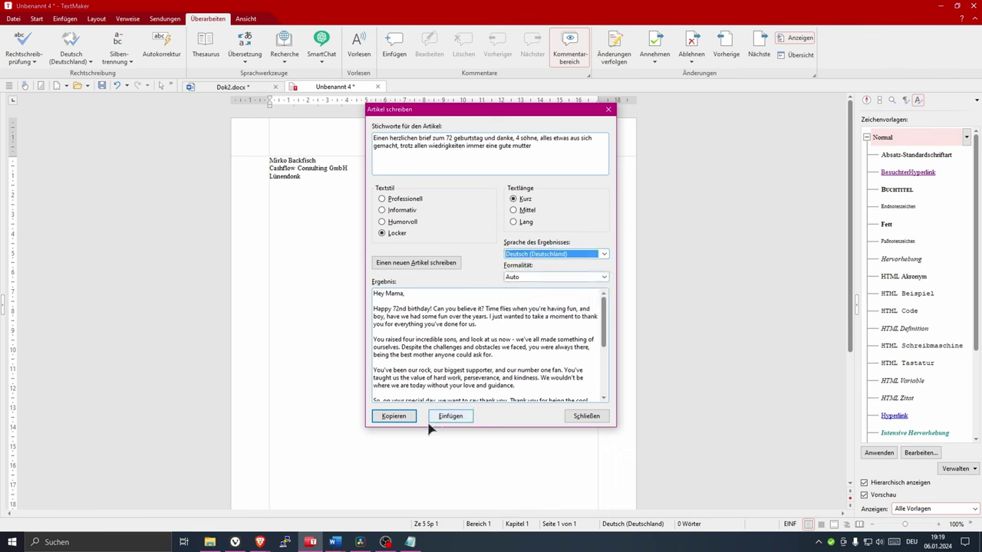
pyautogui.click(412, 263)
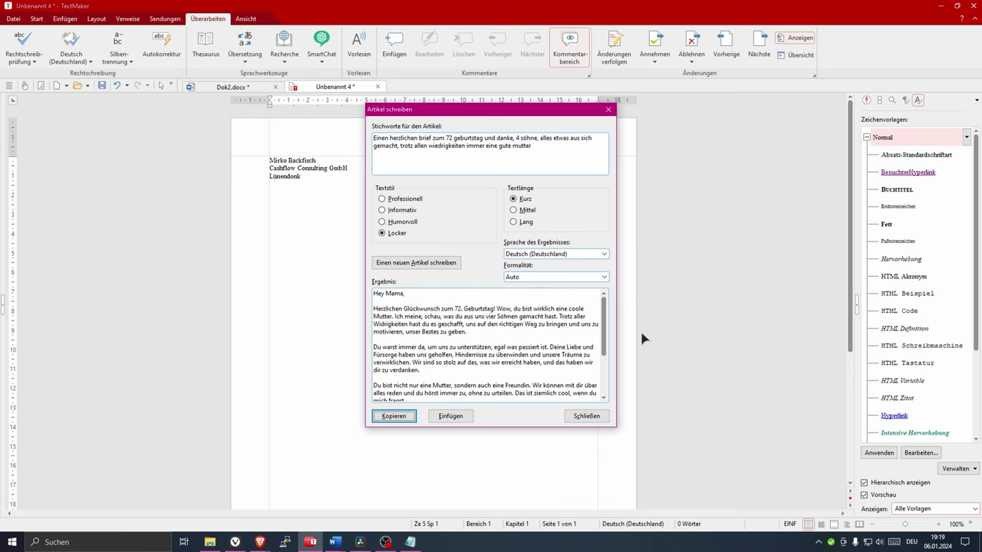
pyautogui.click(450, 420)
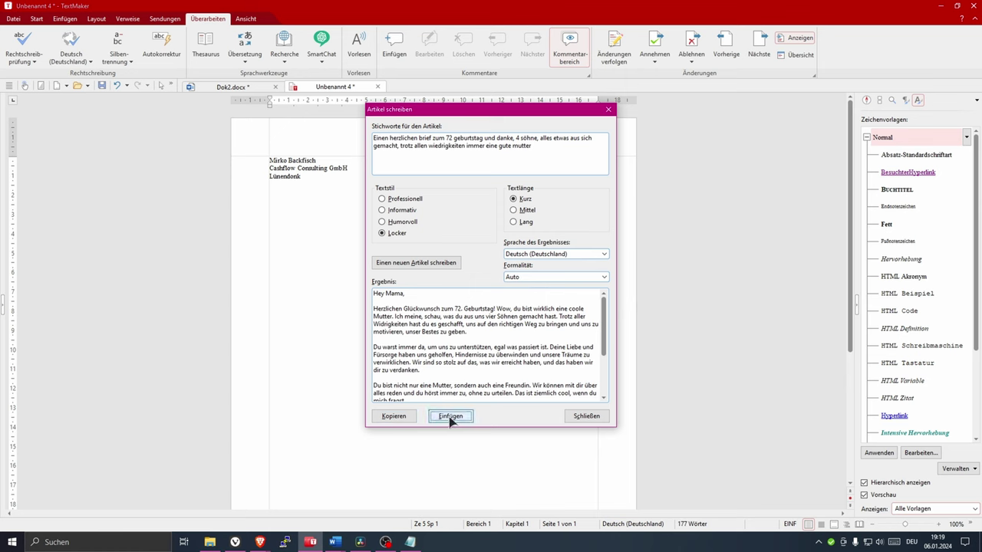
# Step: Close the article writer and set the 'Hey Mama' letter text to 16 pt
pyautogui.click(602, 417)
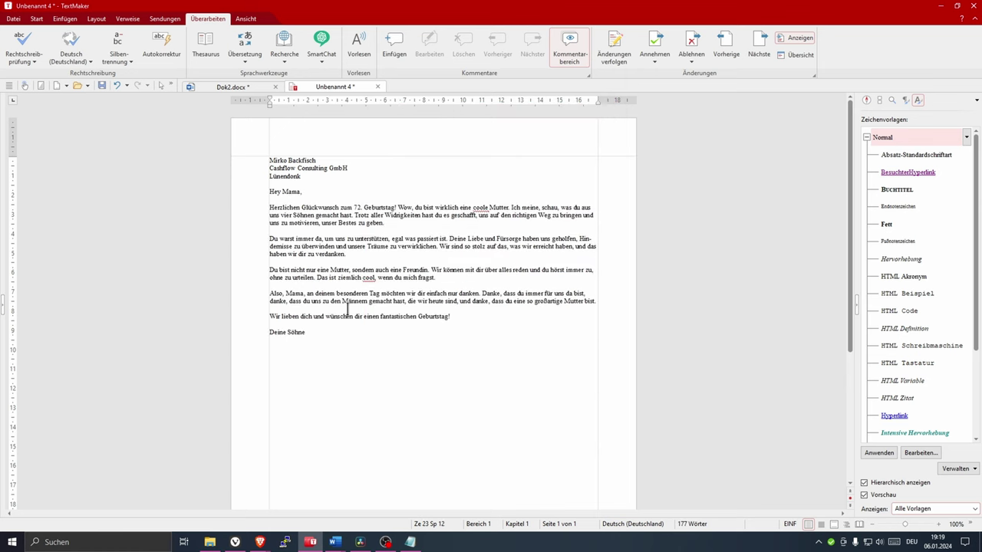
pyautogui.moveTo(270, 192); pyautogui.dragTo(368, 344)
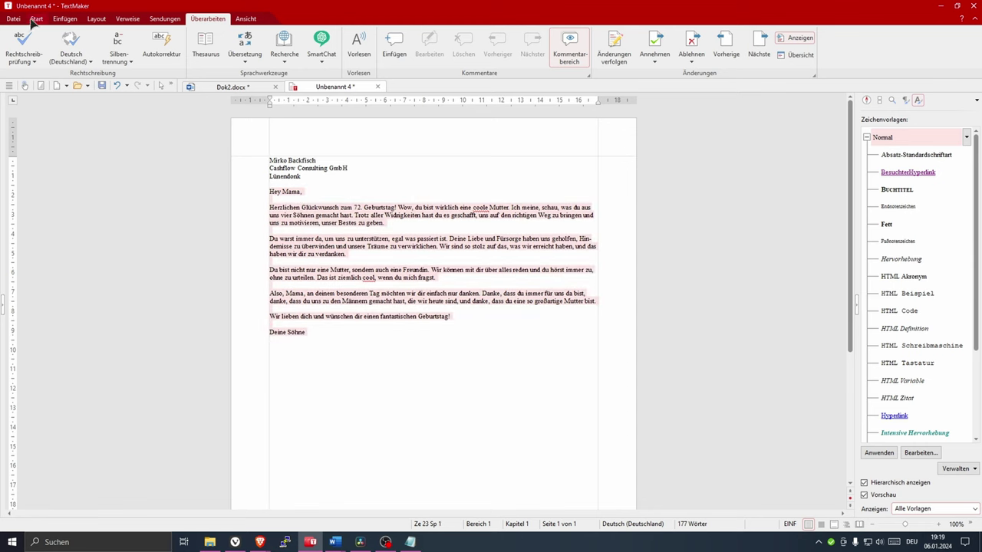
pyautogui.click(34, 20)
pyautogui.click(237, 38)
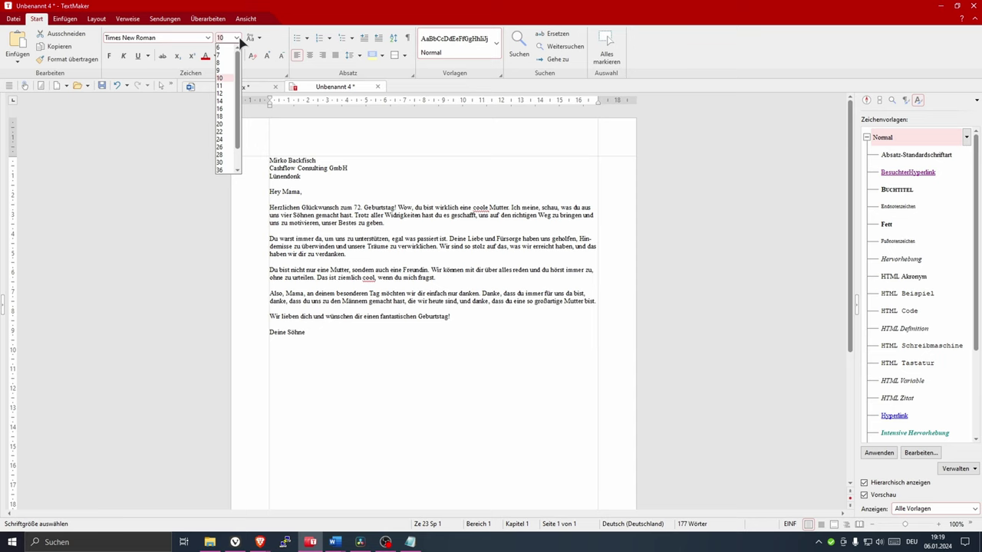
pyautogui.click(227, 109)
pyautogui.click(456, 194)
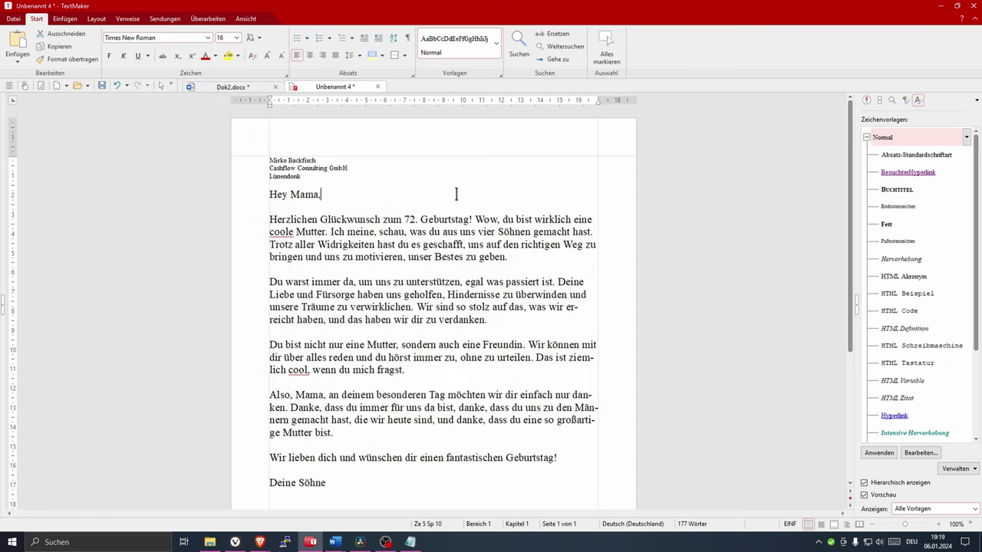